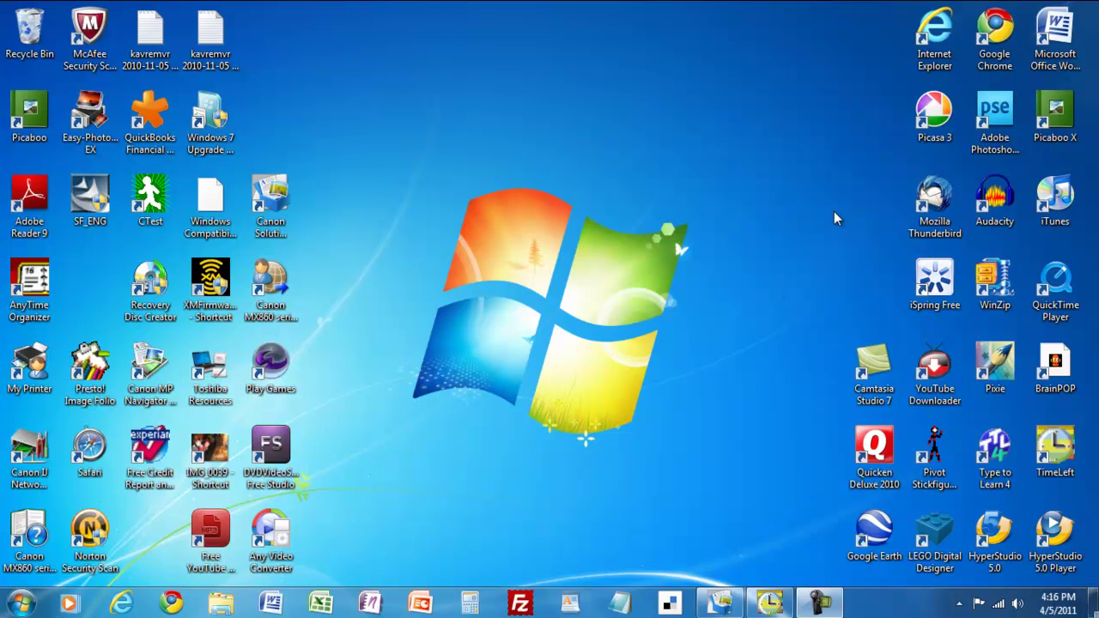
Launch Word 2007 and open the New Document dialog from the Office Button.
double_click(1042, 55)
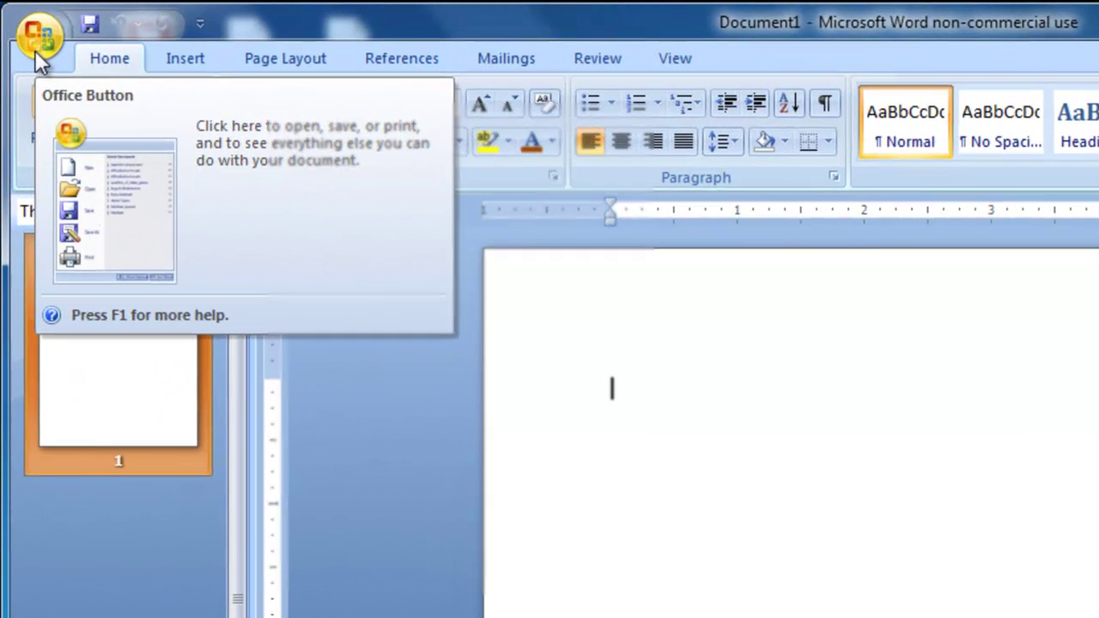
click(24, 32)
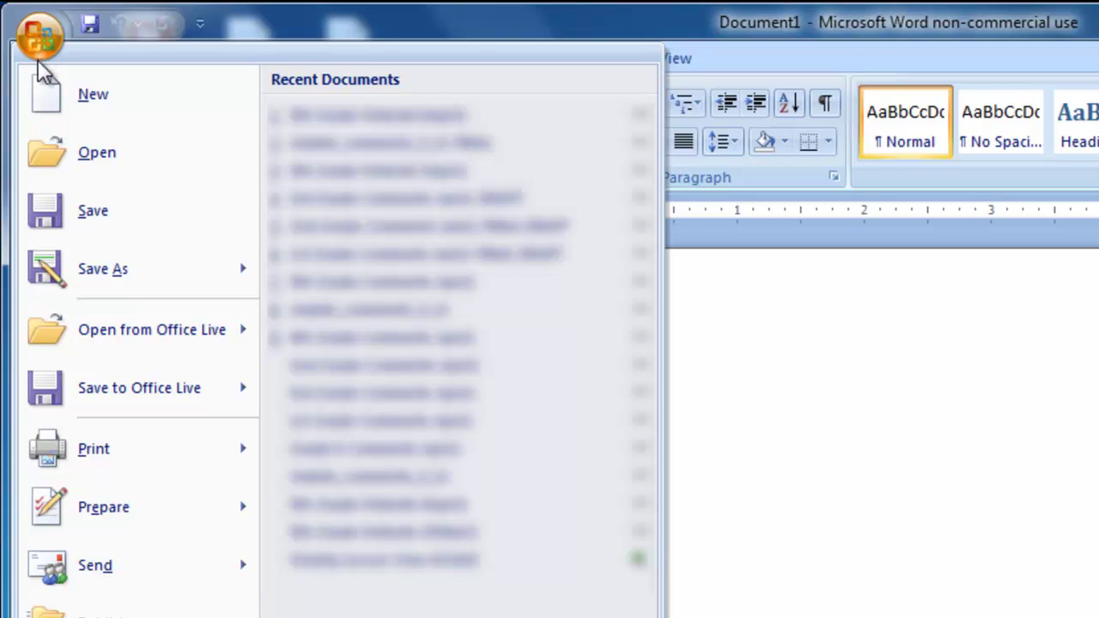
click(80, 95)
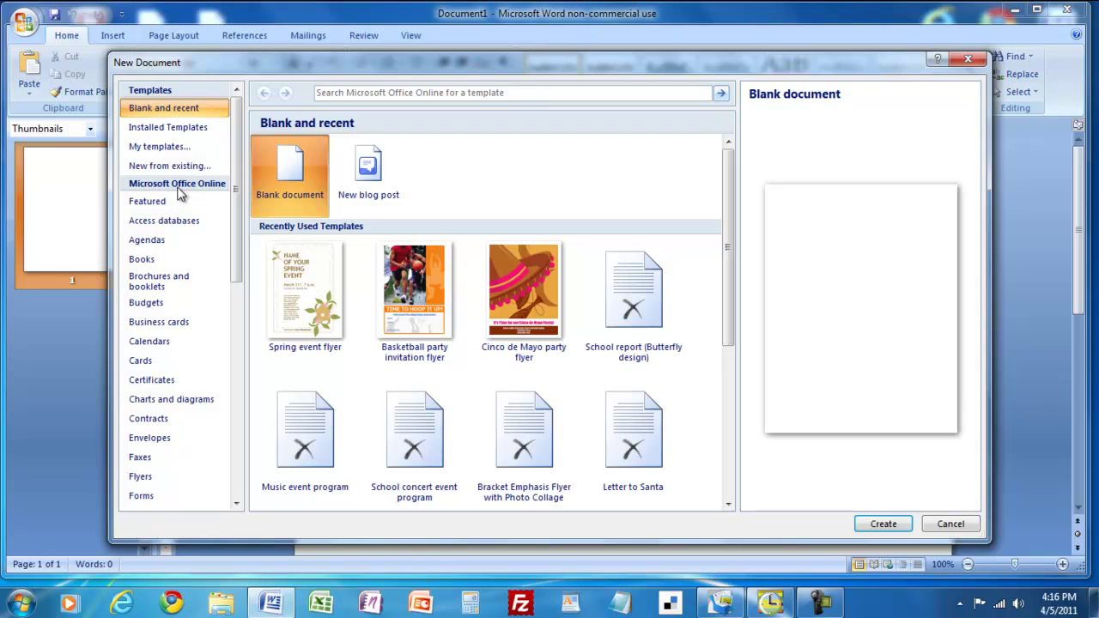
Browse the Microsoft Office Online templates to the Flyers category.
click(178, 192)
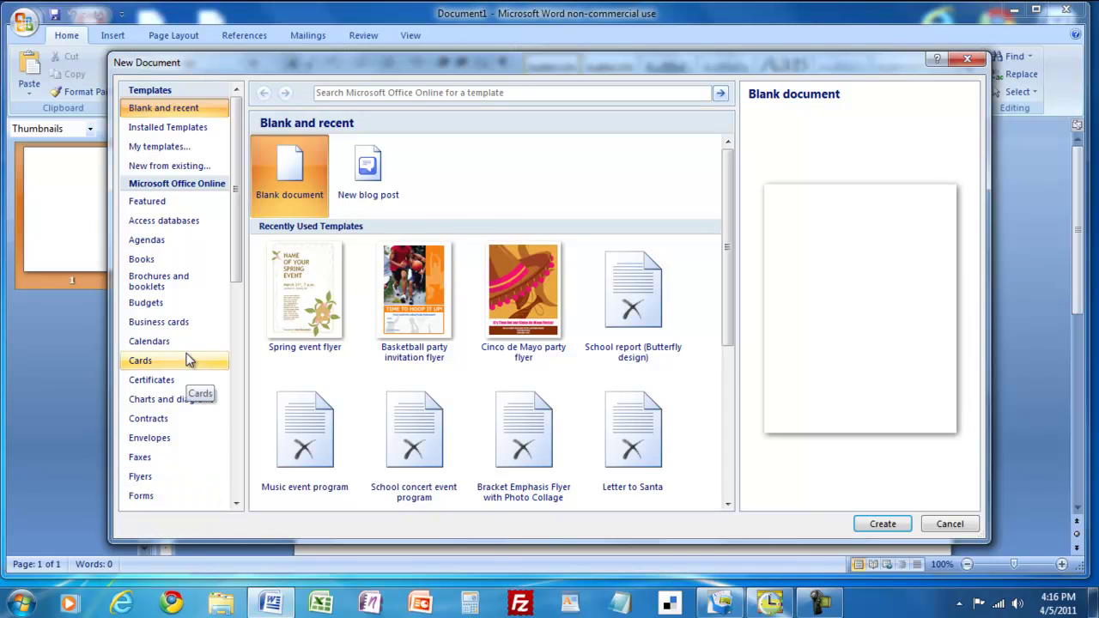
click(181, 474)
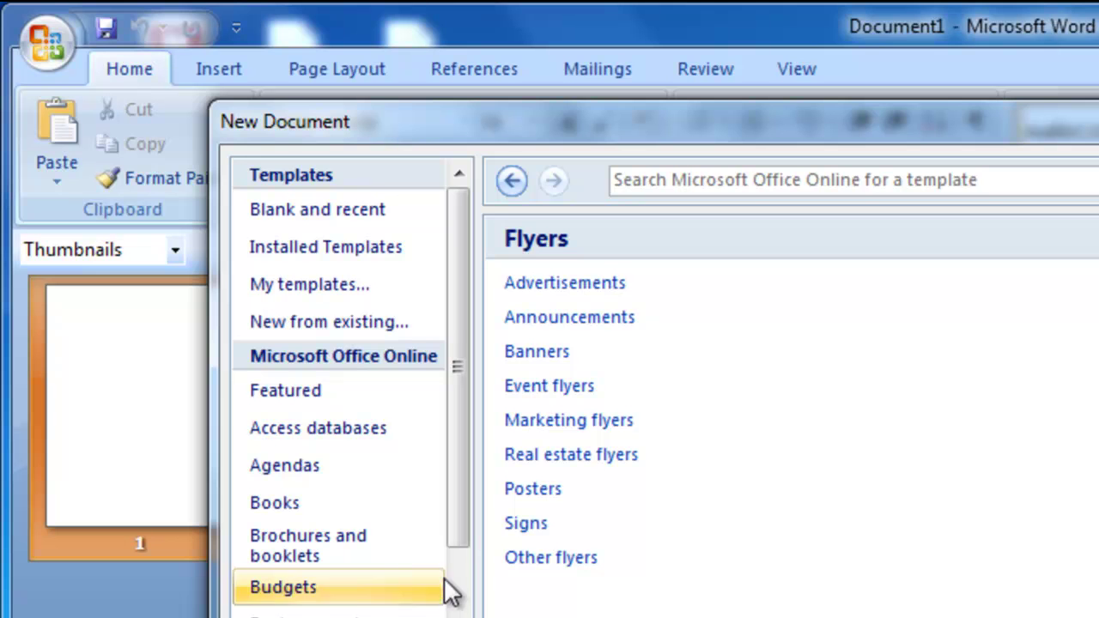
Open the Event flyers gallery and scroll through it looking for the Spring event flyer.
click(568, 400)
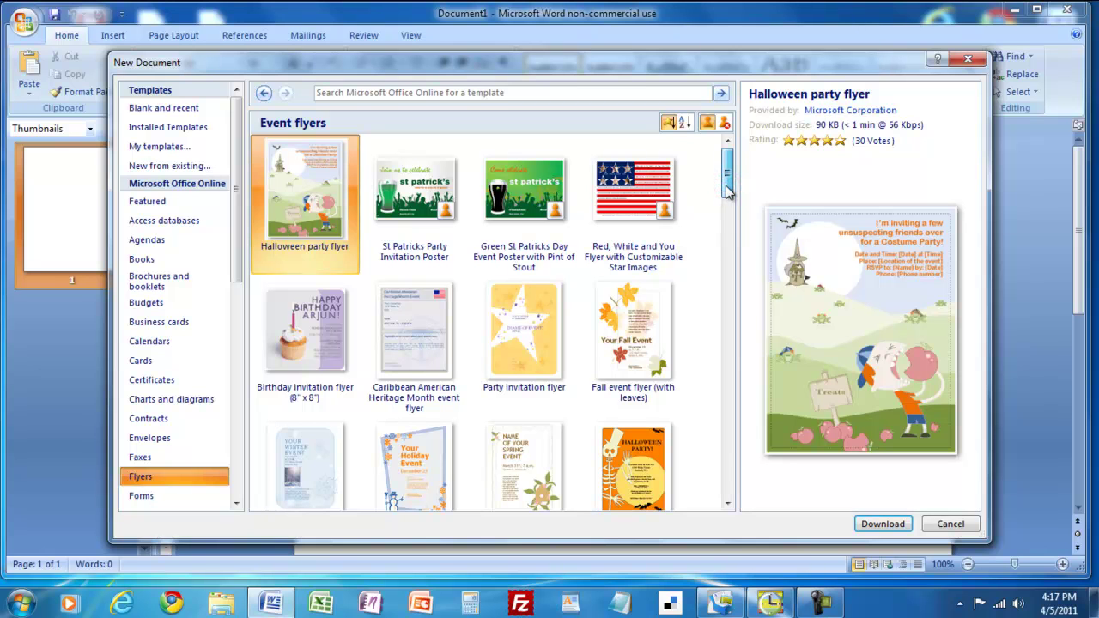
drag(725, 191, 733, 204)
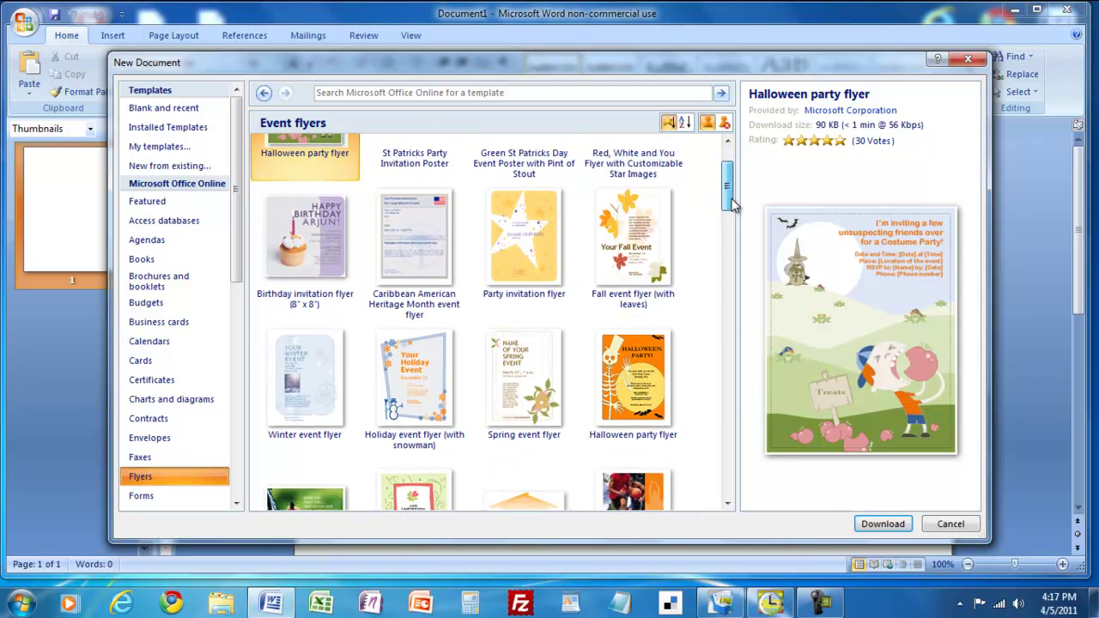
drag(732, 204, 733, 444)
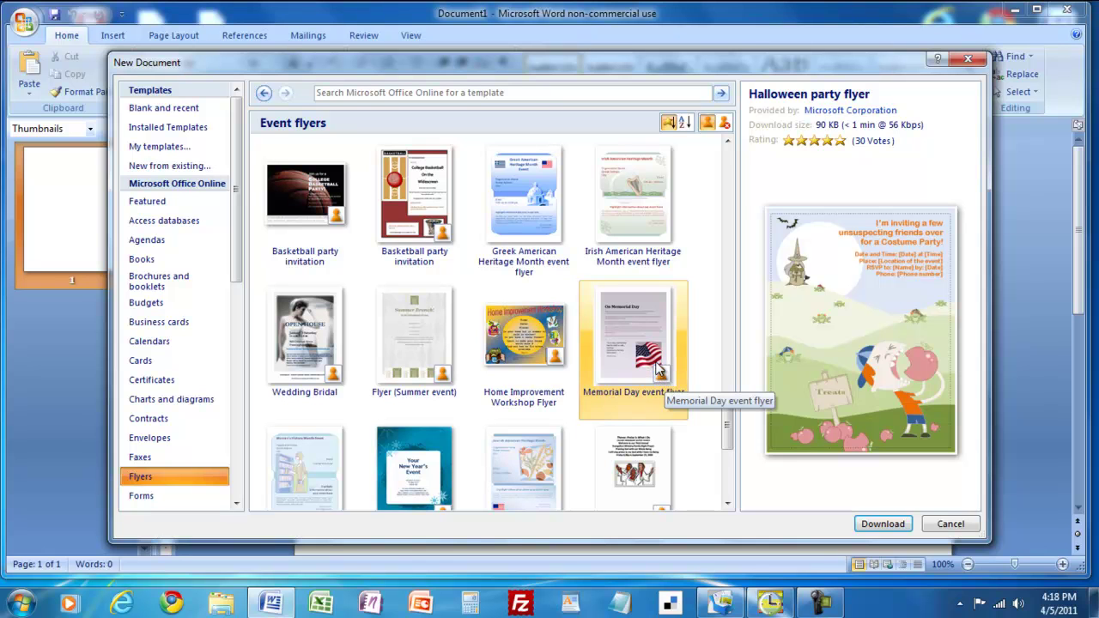
drag(728, 438, 710, 210)
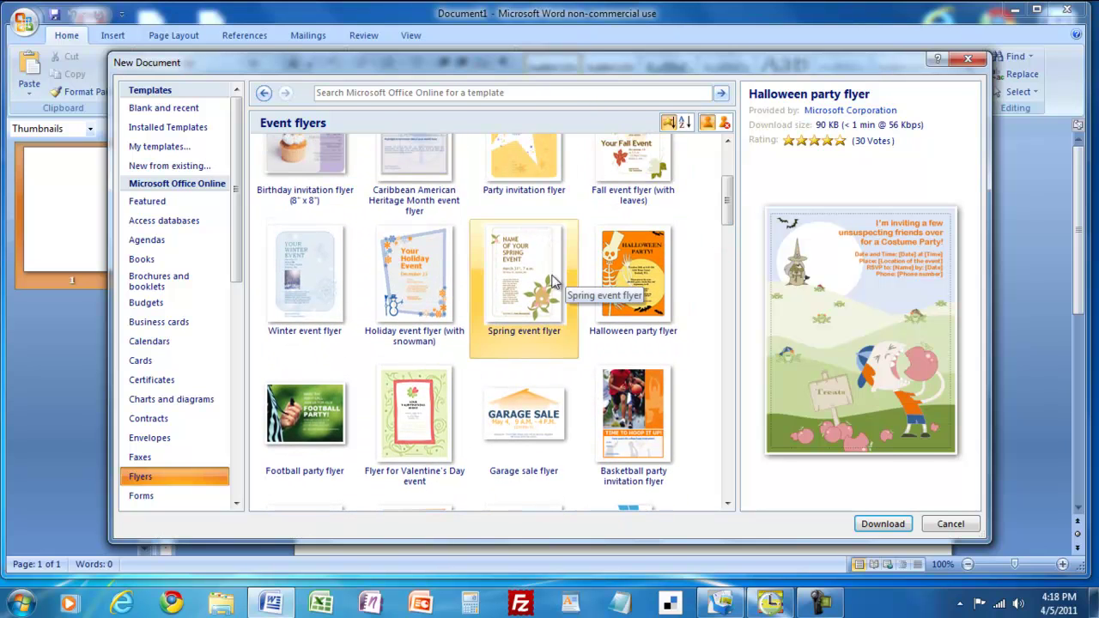
Create a new document from the Spring event flyer template.
double_click(548, 275)
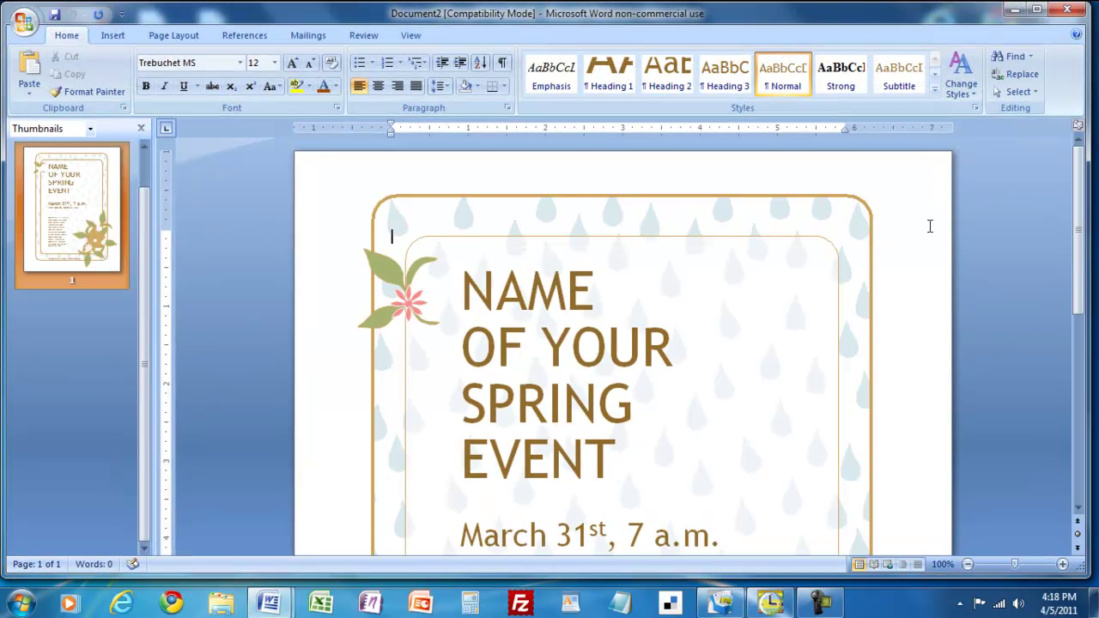
drag(1078, 231, 1080, 259)
click(599, 273)
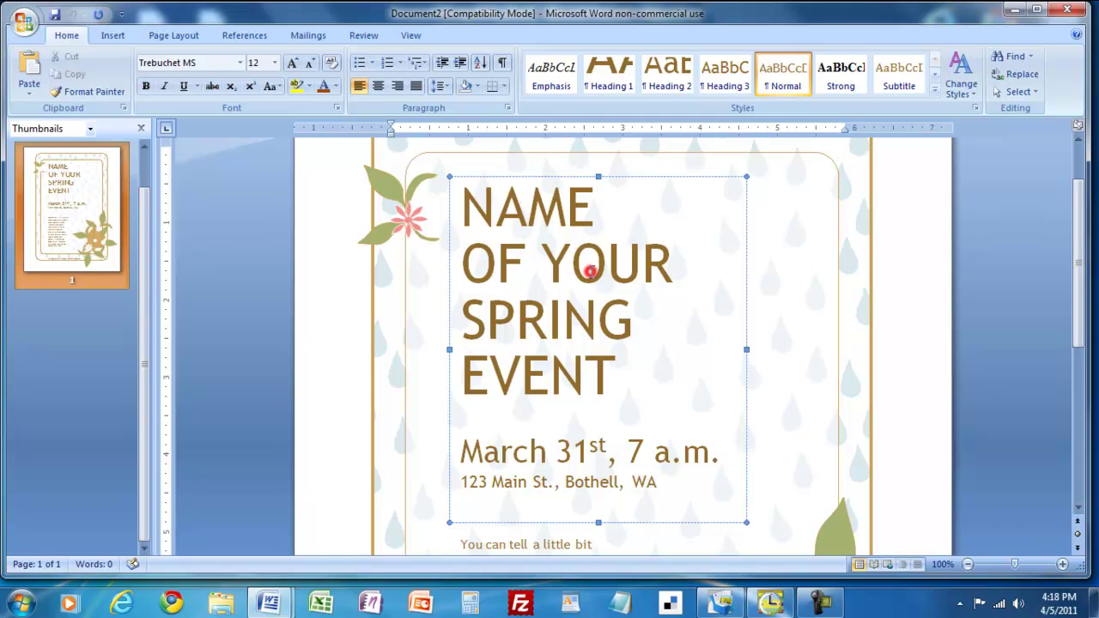
click(375, 293)
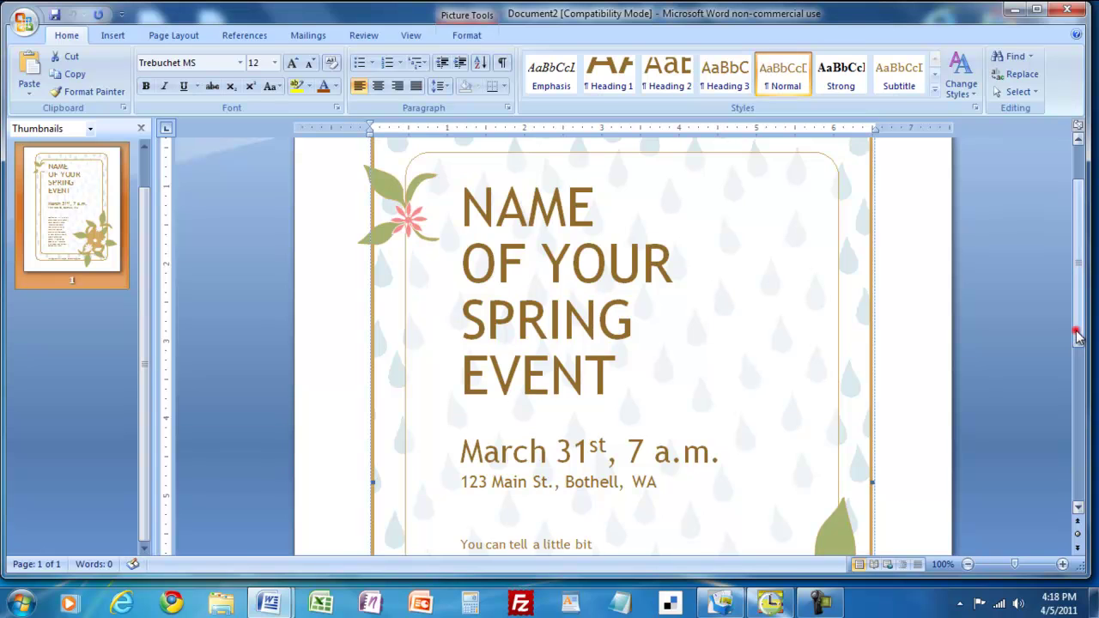
Select the flyer's birdhouse and flowers picture so it can be replaced.
scroll(1073, 331, down, 2)
scroll(1088, 343, up, 2)
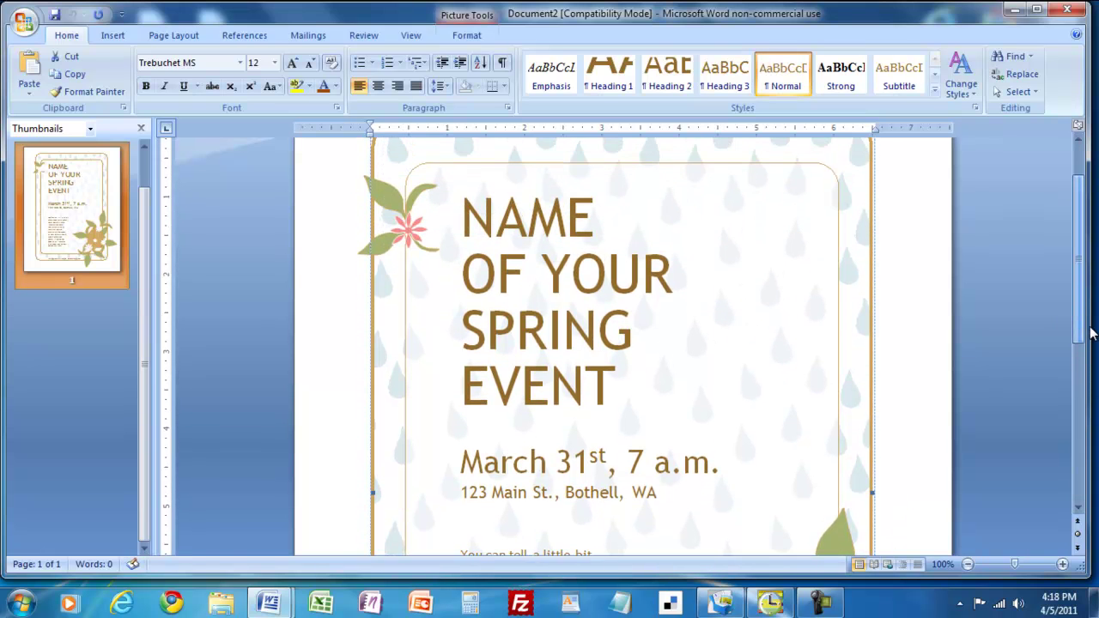
scroll(1083, 314, down, 3)
scroll(1082, 344, down, 5)
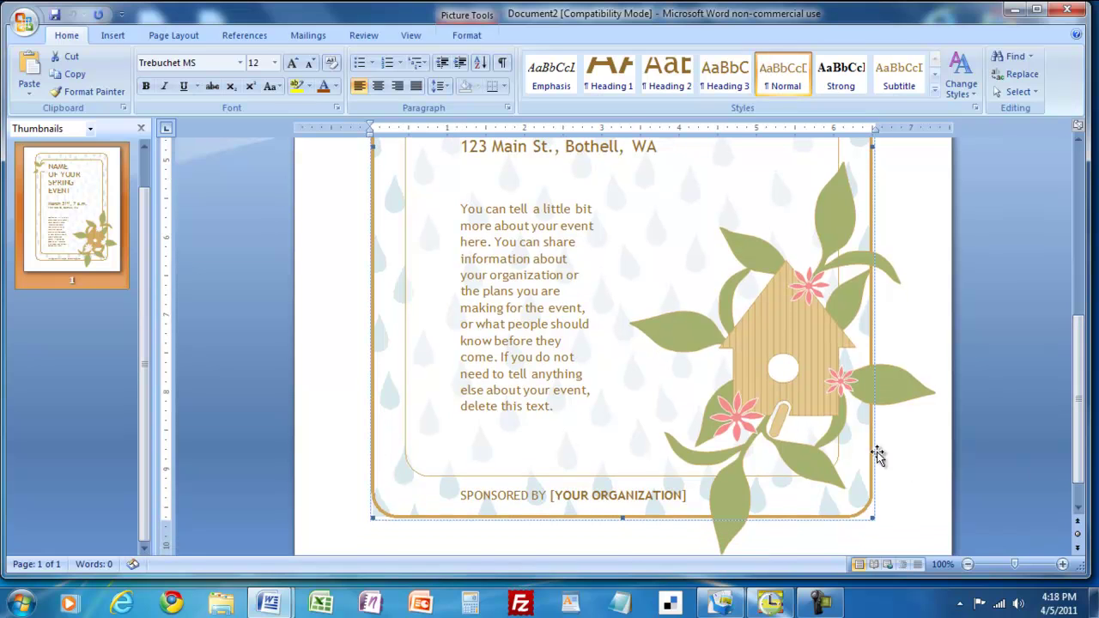
click(839, 414)
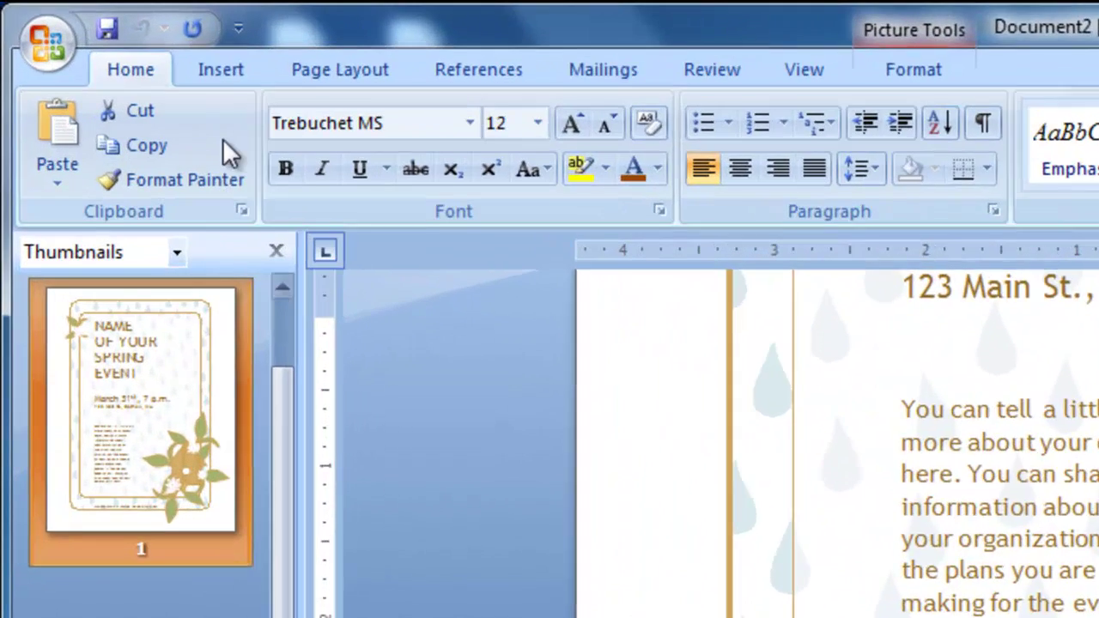
click(113, 38)
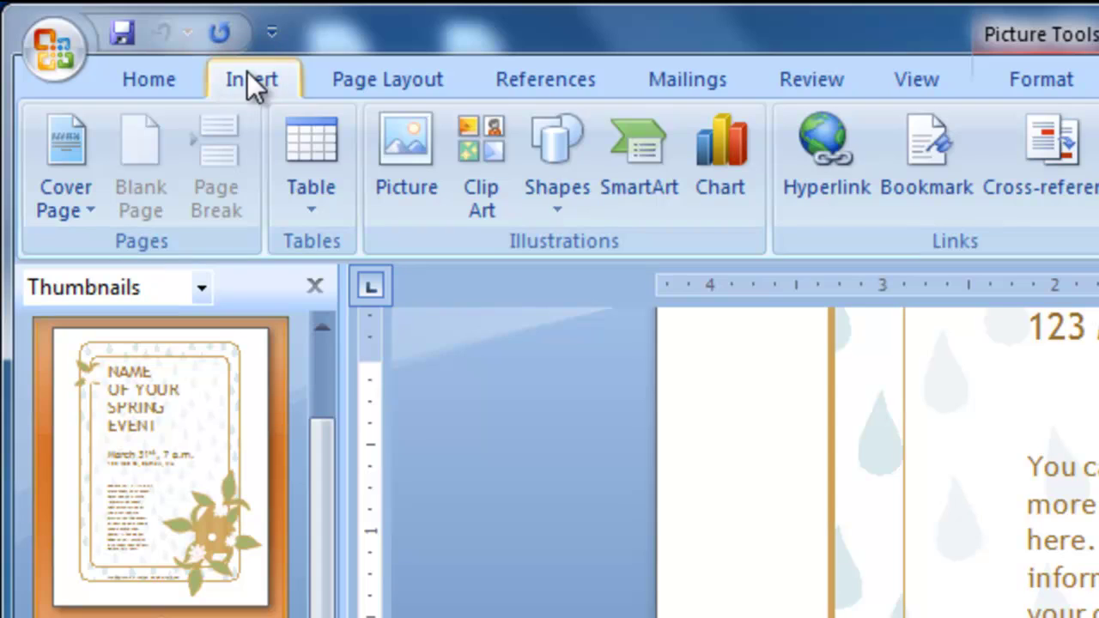
Search Clip Art for 'bluebells' and replace the birdhouse picture with the bluebell clip.
click(482, 185)
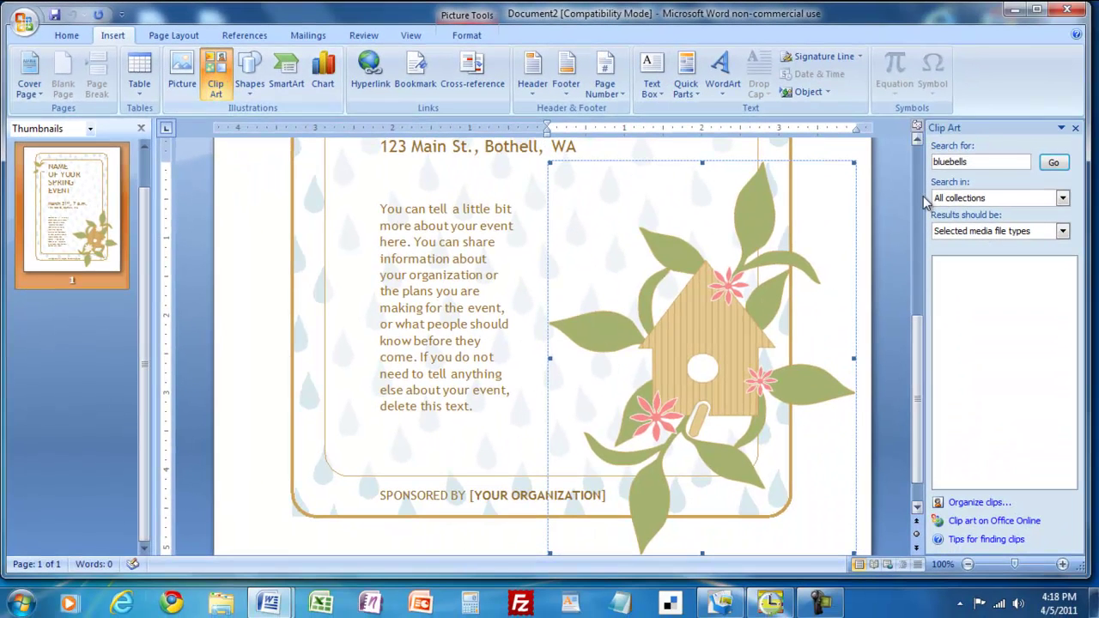
click(980, 160)
key(Return)
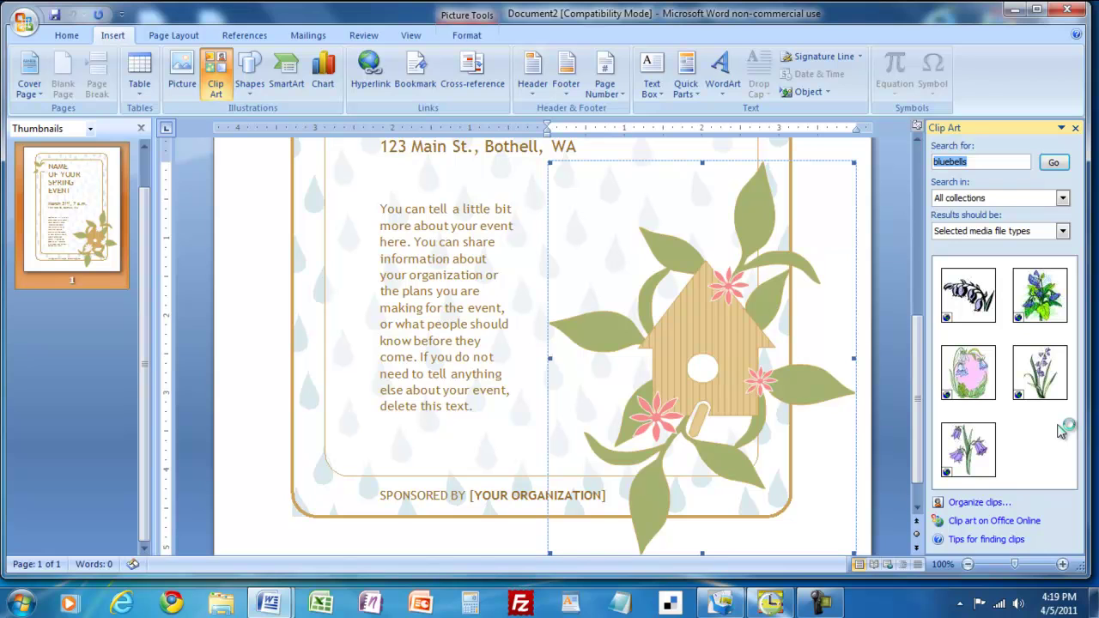
click(1044, 370)
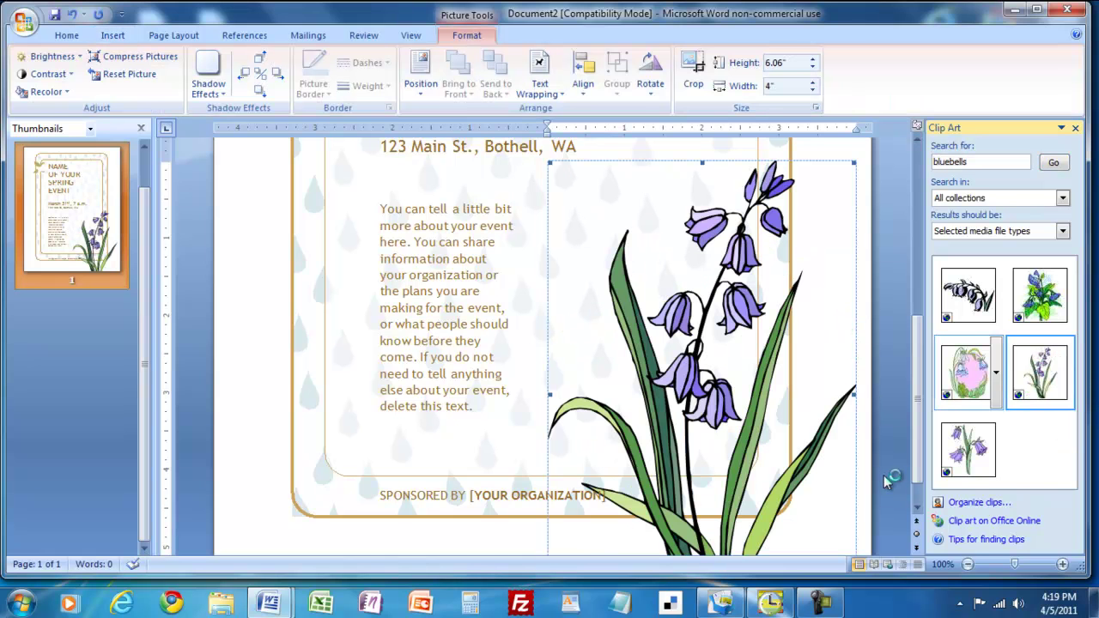
Resize the bluebell picture to 5.23" tall by 3.45" wide using its corner handle.
scroll(909, 450, down, 1)
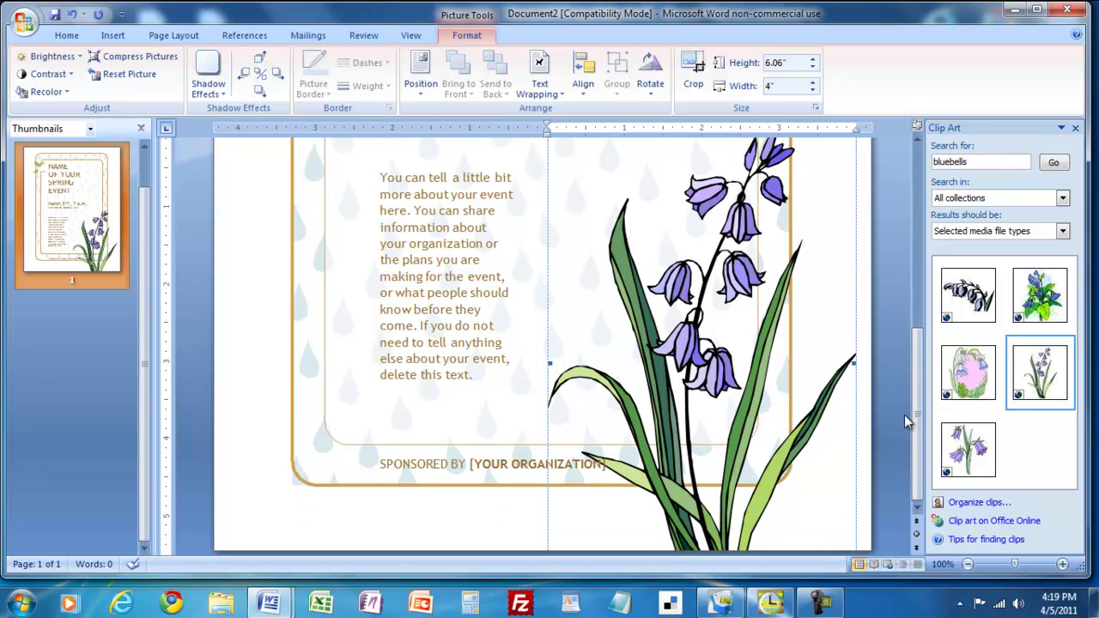
drag(918, 432, 921, 405)
drag(548, 203, 627, 268)
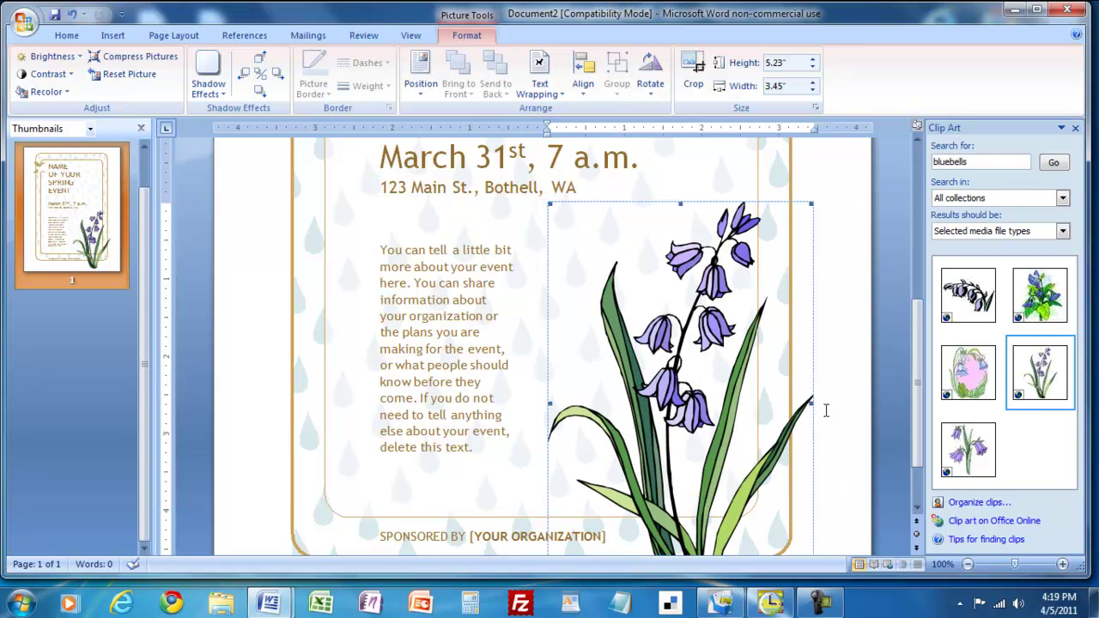
scroll(916, 409, down, 2)
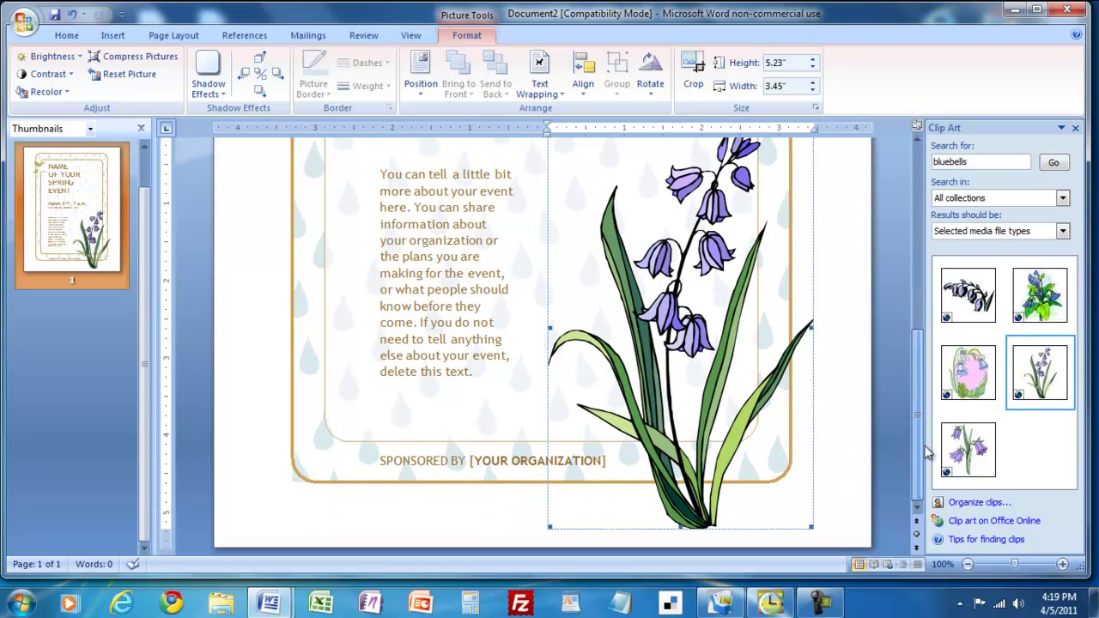
drag(926, 446, 931, 418)
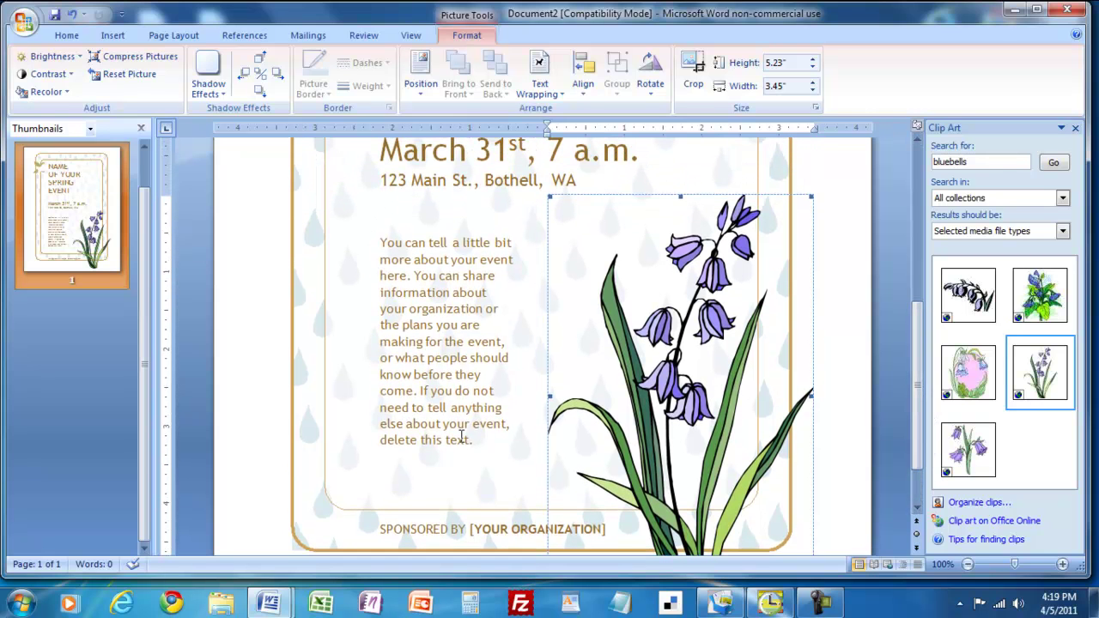
Replace [YOUR ORGANIZATION] with 'THE FOURTH GRADE', then select the title text.
click(459, 531)
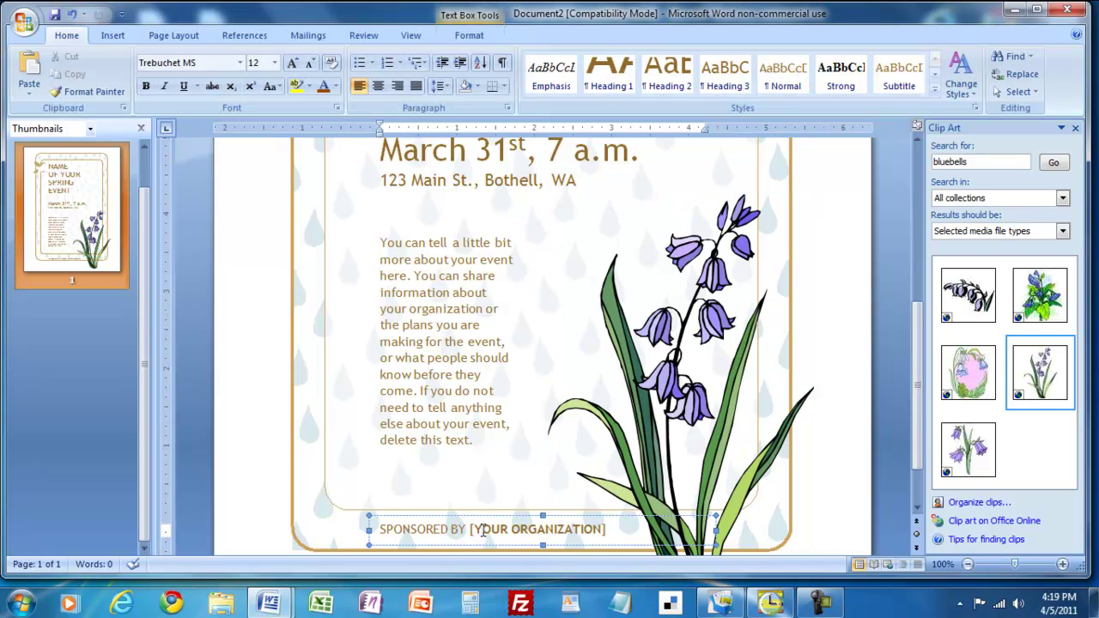
click(481, 530)
text(THE)
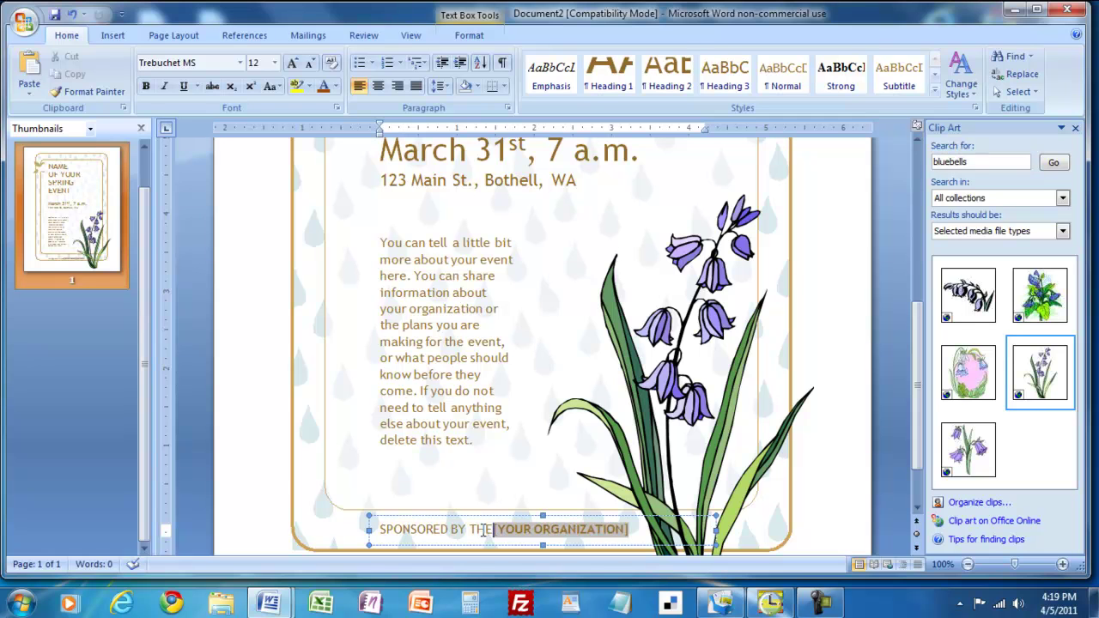
key(BackSpace)
key(BackSpace)
key(BackSpace)
key(BackSpace)
click(519, 530)
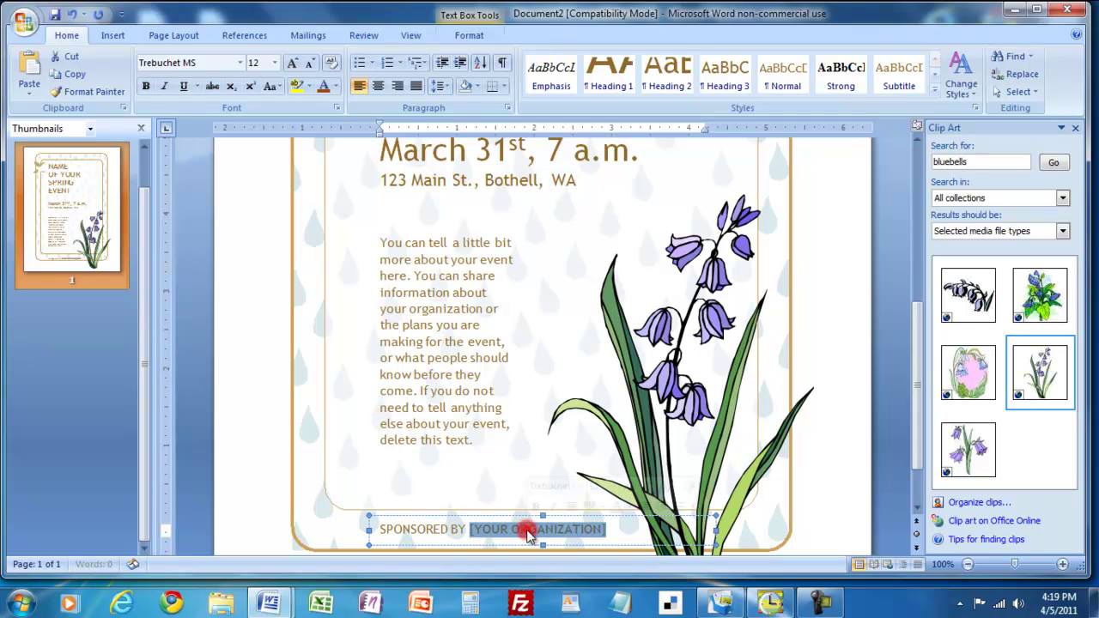
text(THE F)
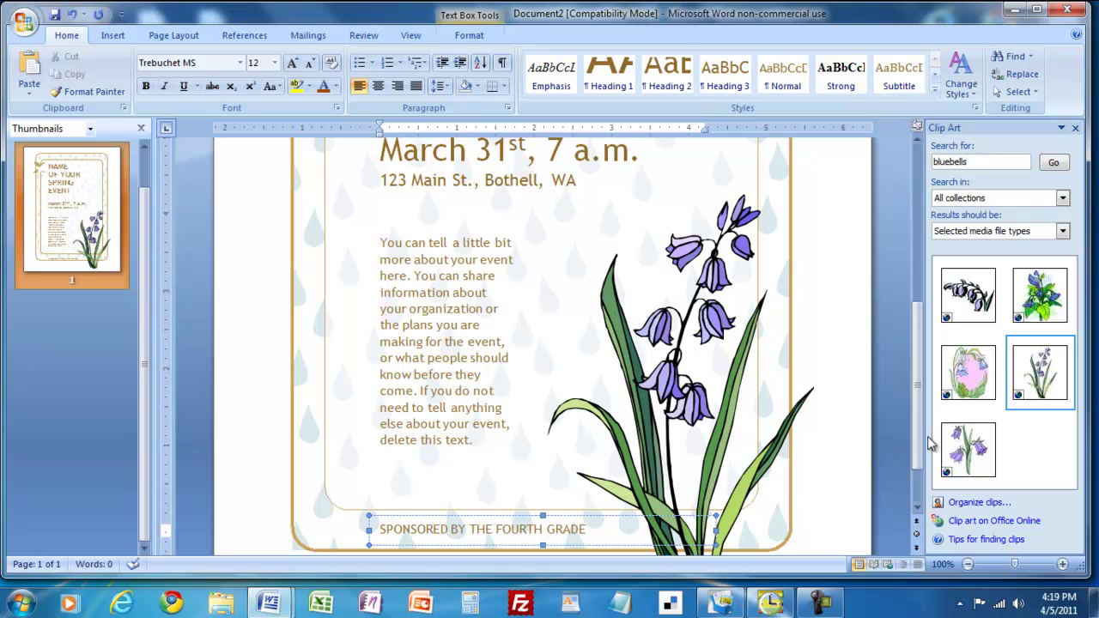
drag(921, 441, 920, 297)
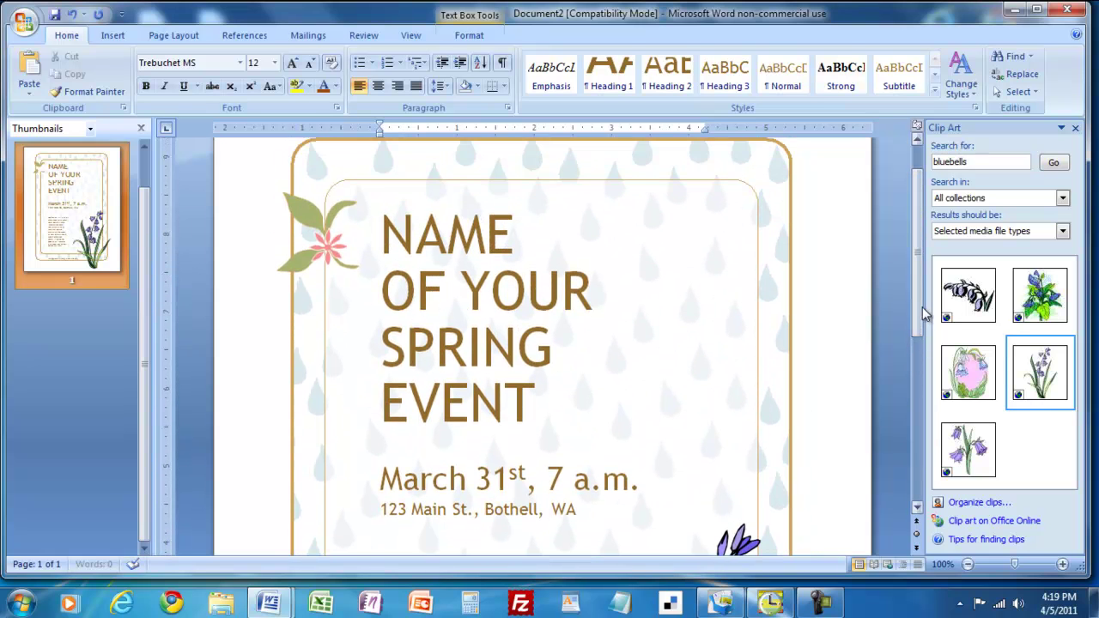
drag(385, 232, 582, 386)
Type 'BLUEBELLS FOR SCHOOL BELLS' as the flyer's event title.
text(BLUE)
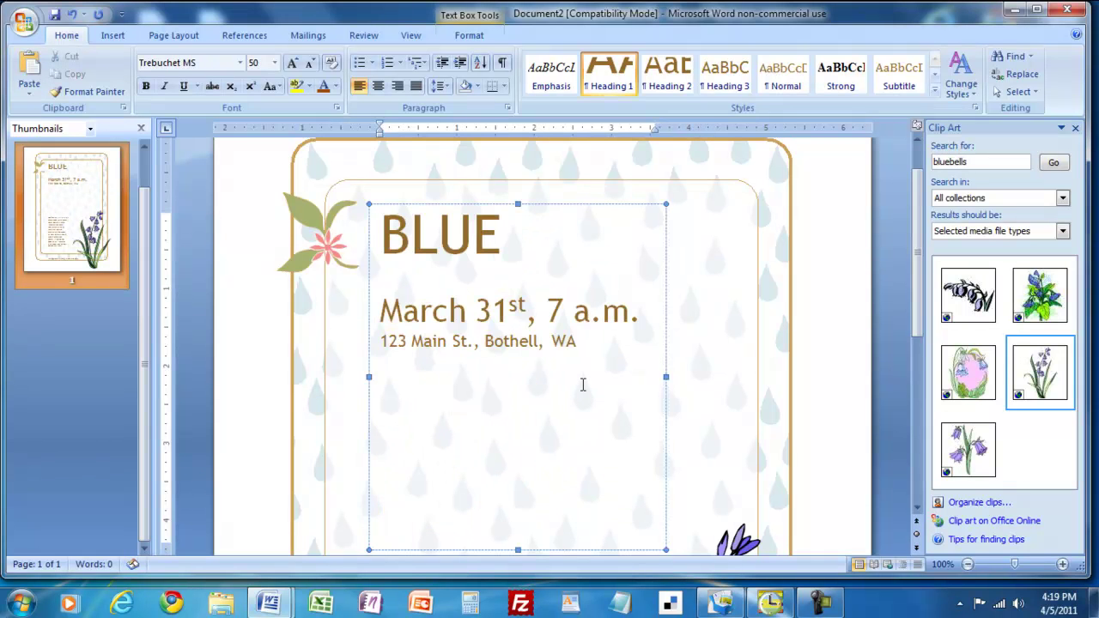
text(BELLS FOR)
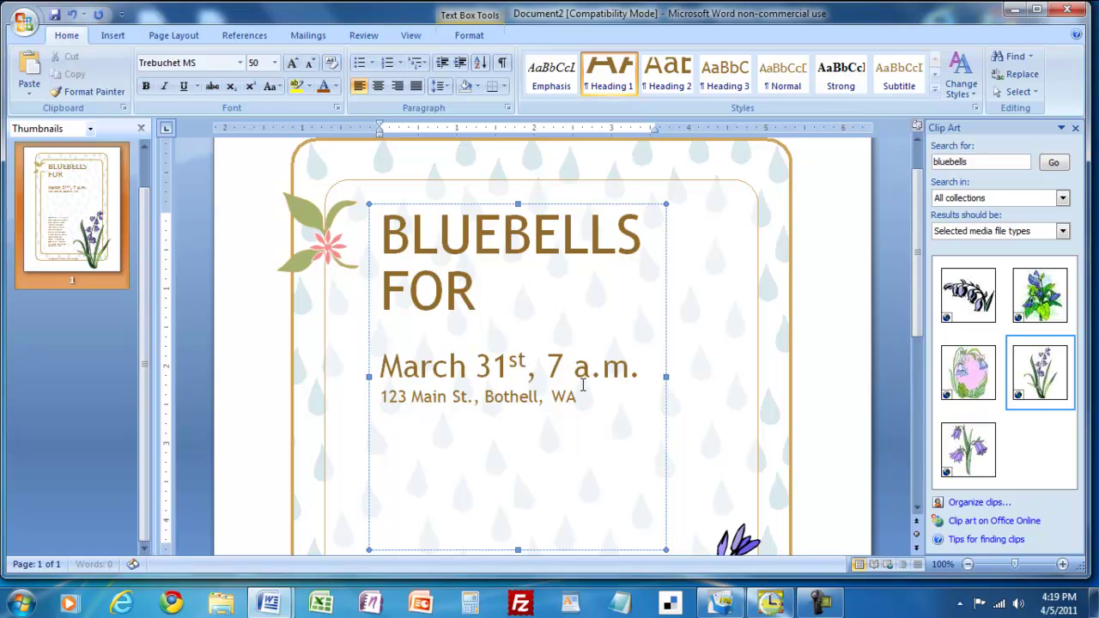
text( SCHOOL BELLS)
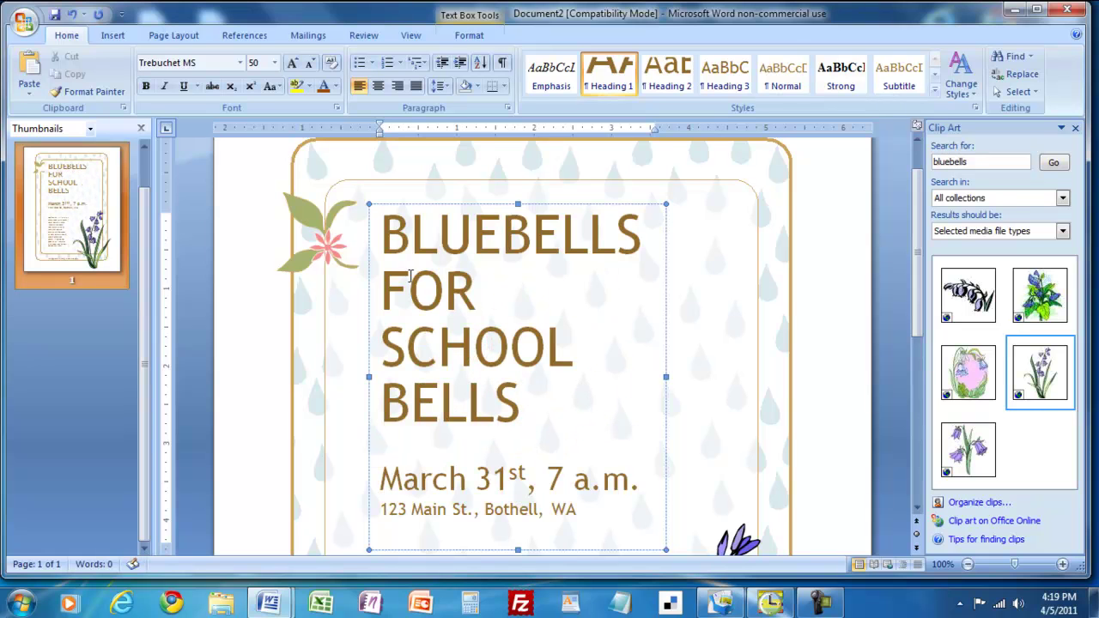
triple_click(393, 243)
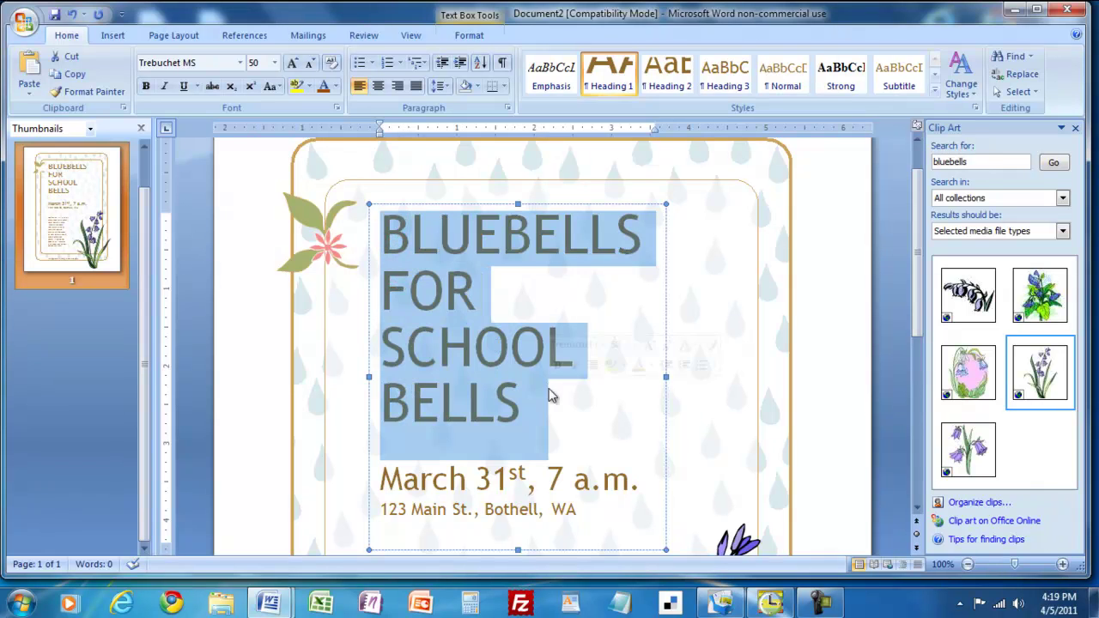
click(704, 378)
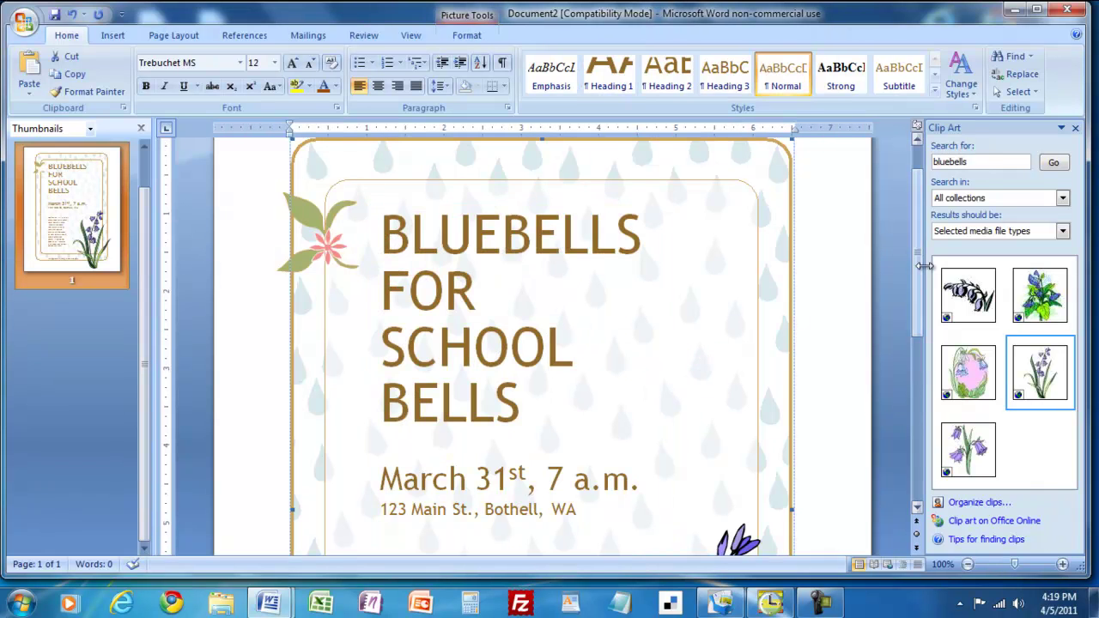
scroll(921, 277, down, 5)
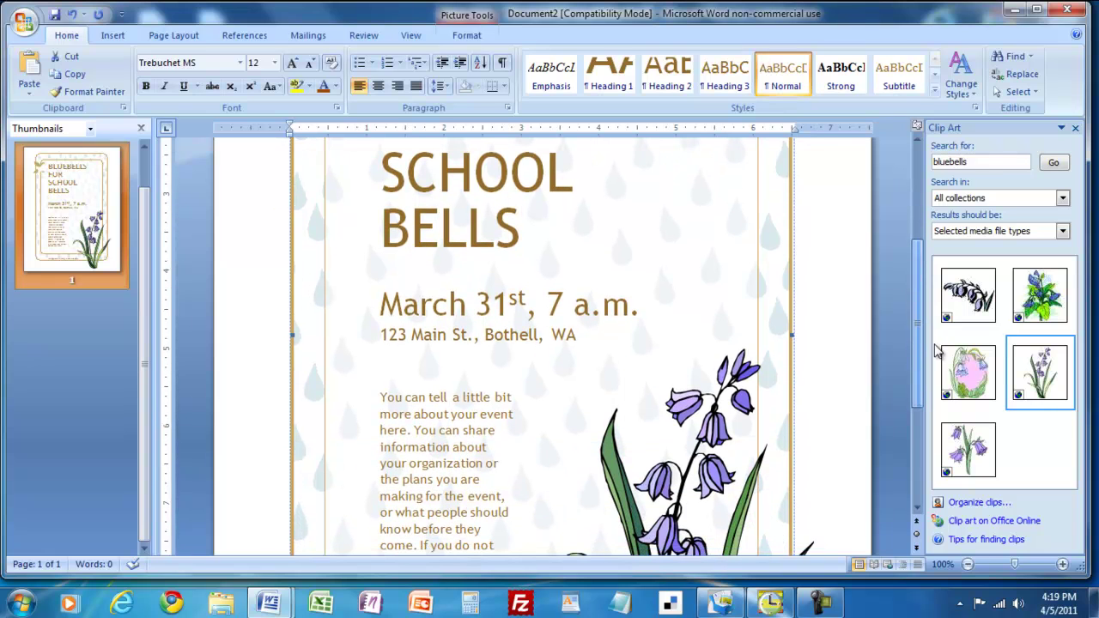
scroll(928, 369, down, 2)
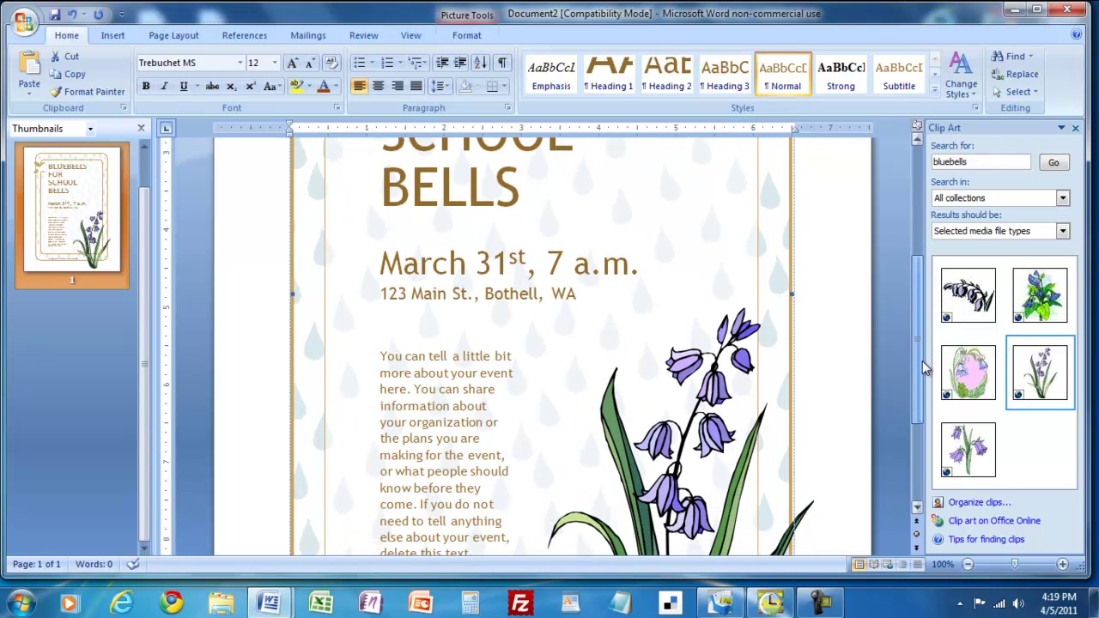
drag(922, 366, 917, 294)
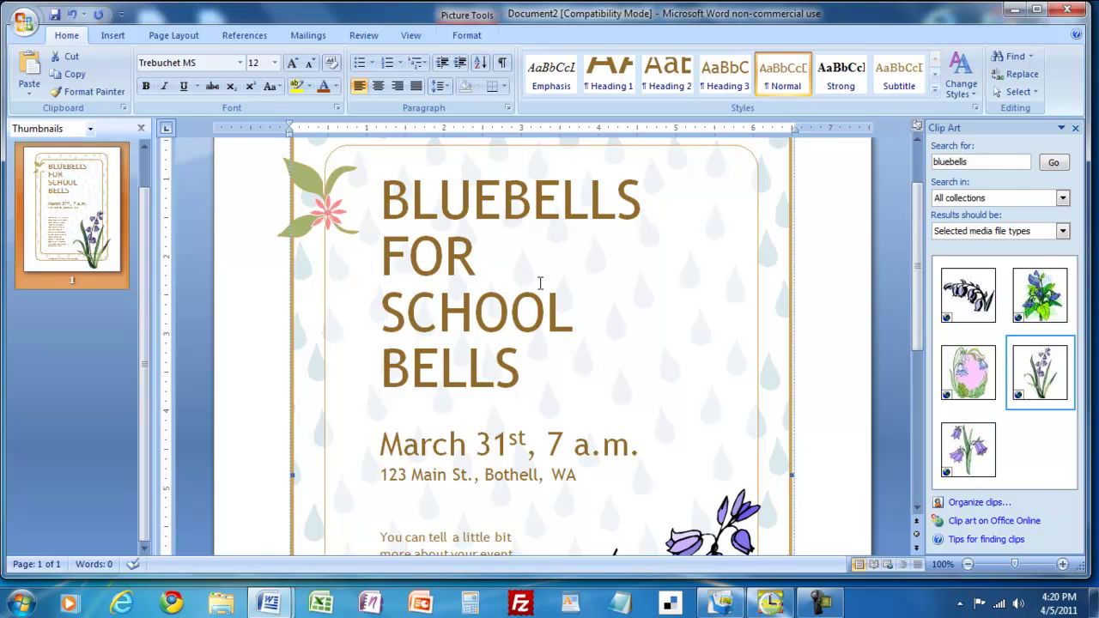
click(239, 245)
Set the title to 48 pt Trebuchet MS and select the word March in the date.
drag(386, 190, 560, 364)
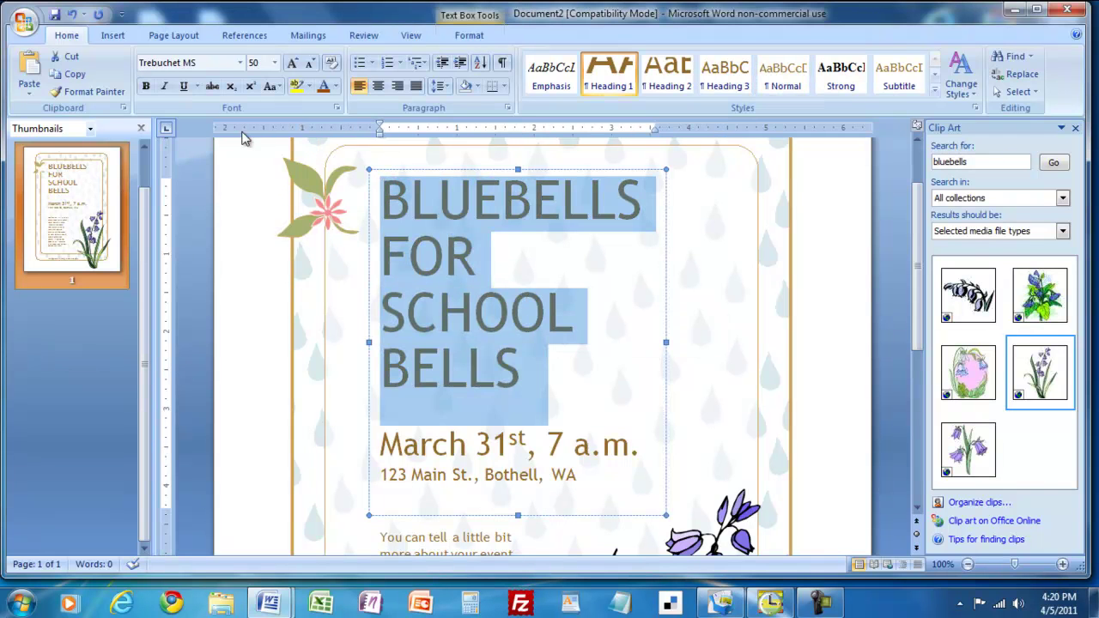
click(241, 63)
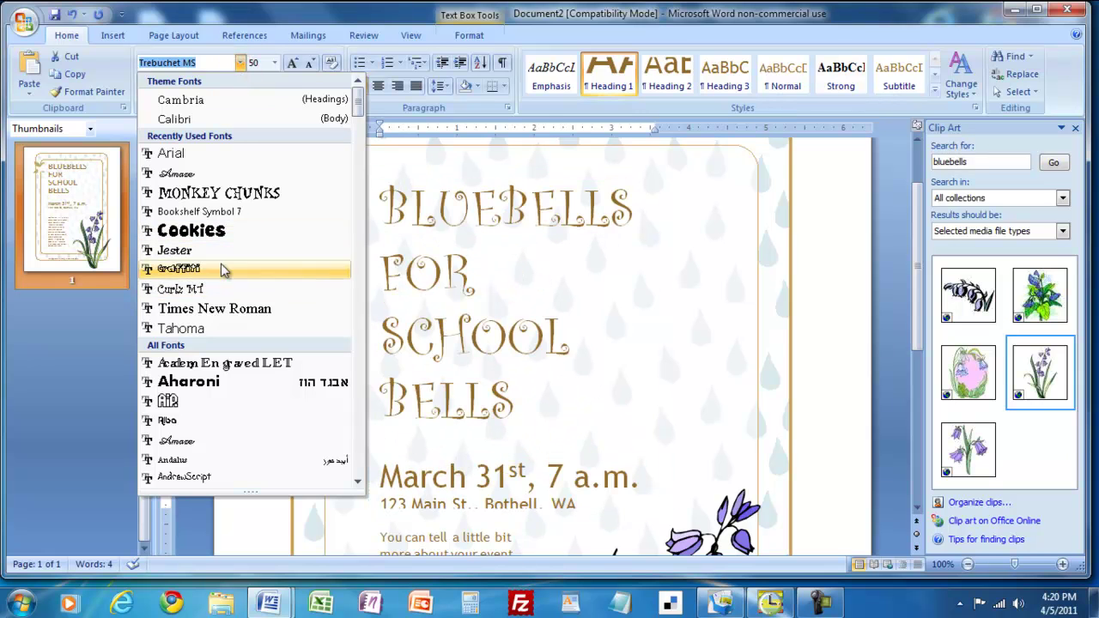
click(311, 19)
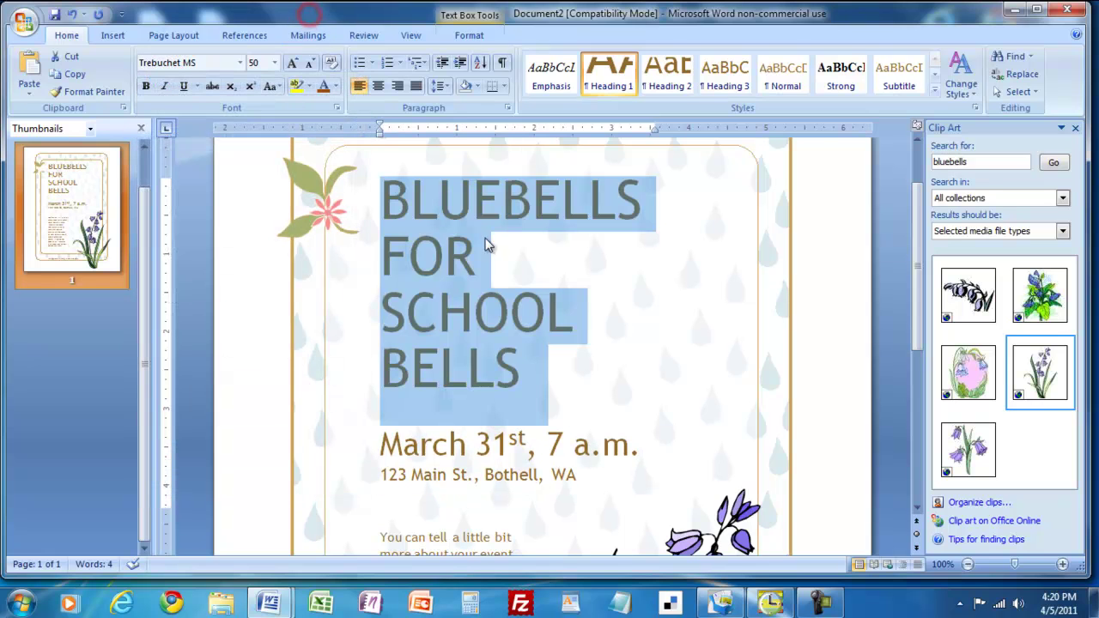
click(293, 64)
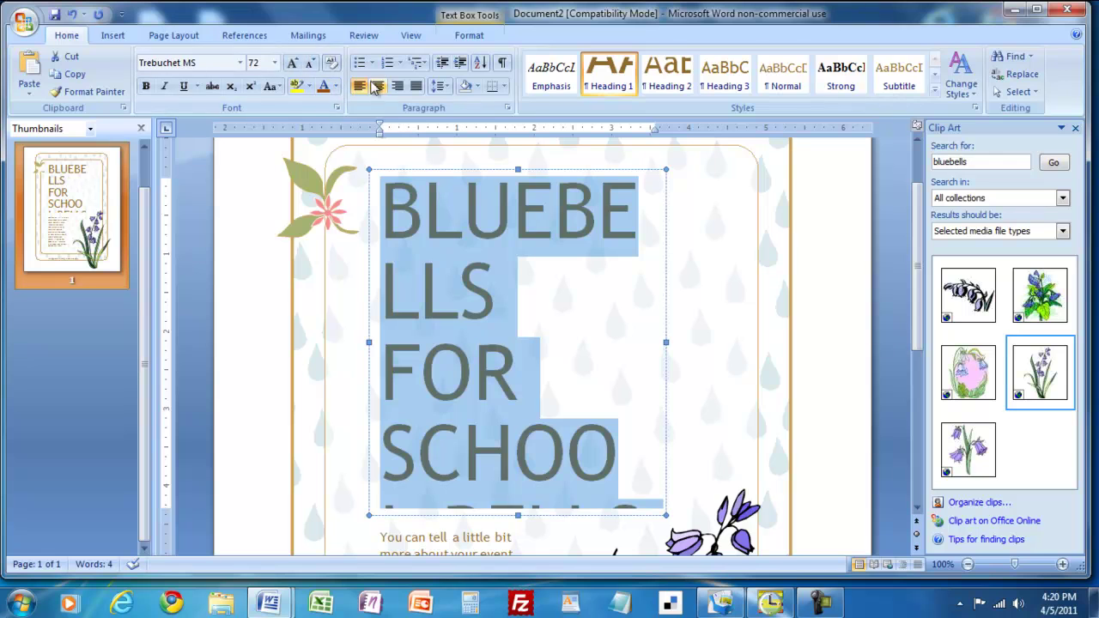
click(313, 66)
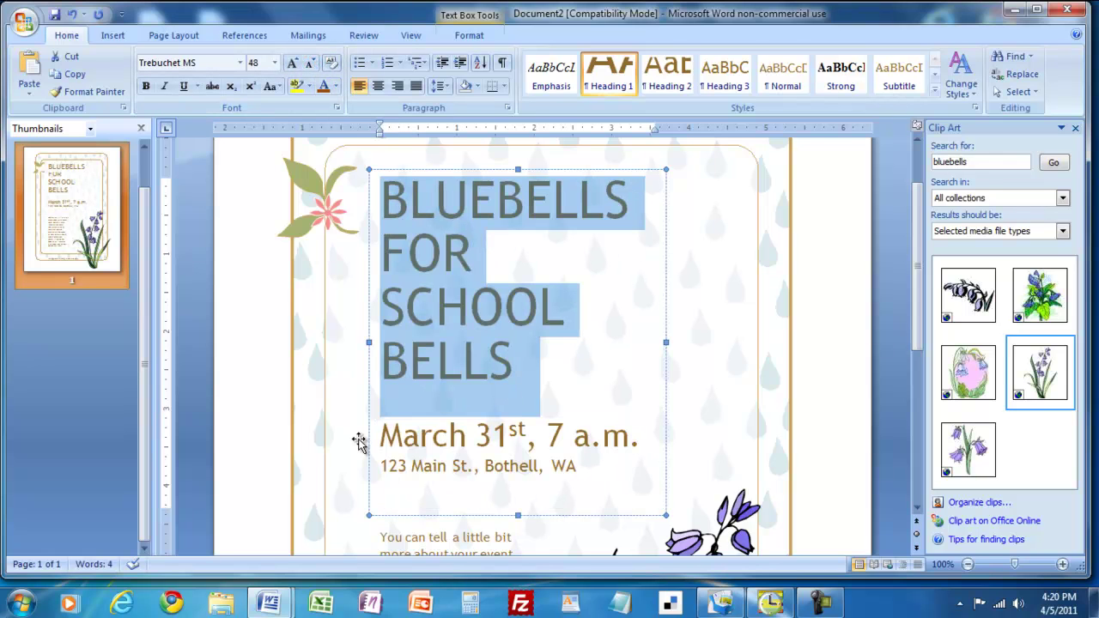
double_click(403, 437)
Change the date from March 31st to April 11th.
text(April)
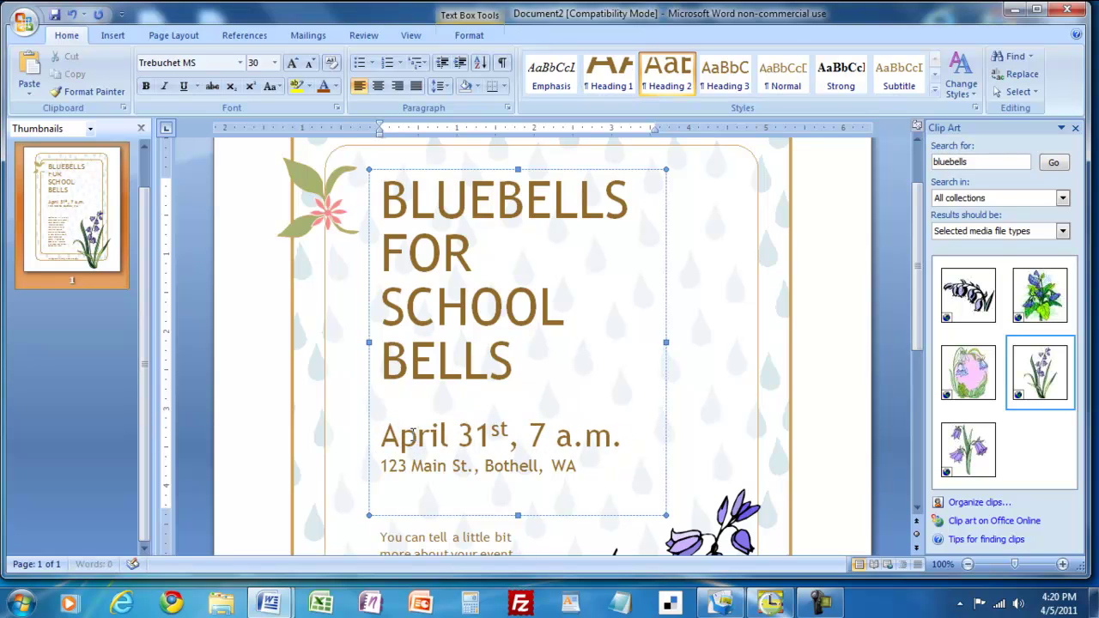
click(1054, 610)
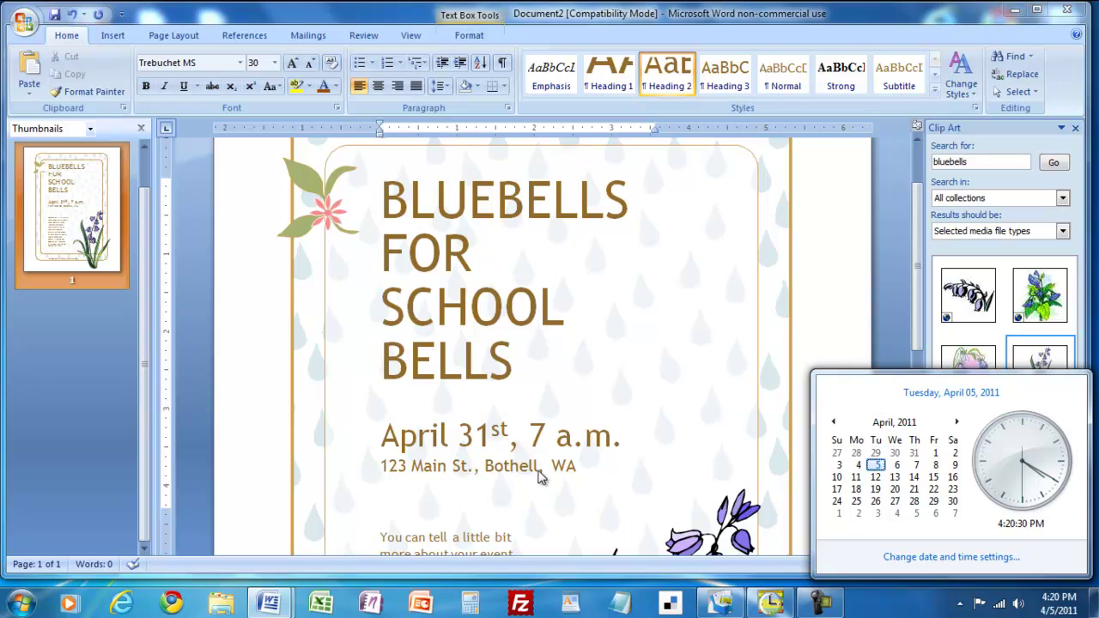
click(478, 436)
click(478, 436)
key(BackSpace)
text(1)
key(Right)
key(BackSpace)
text(h)
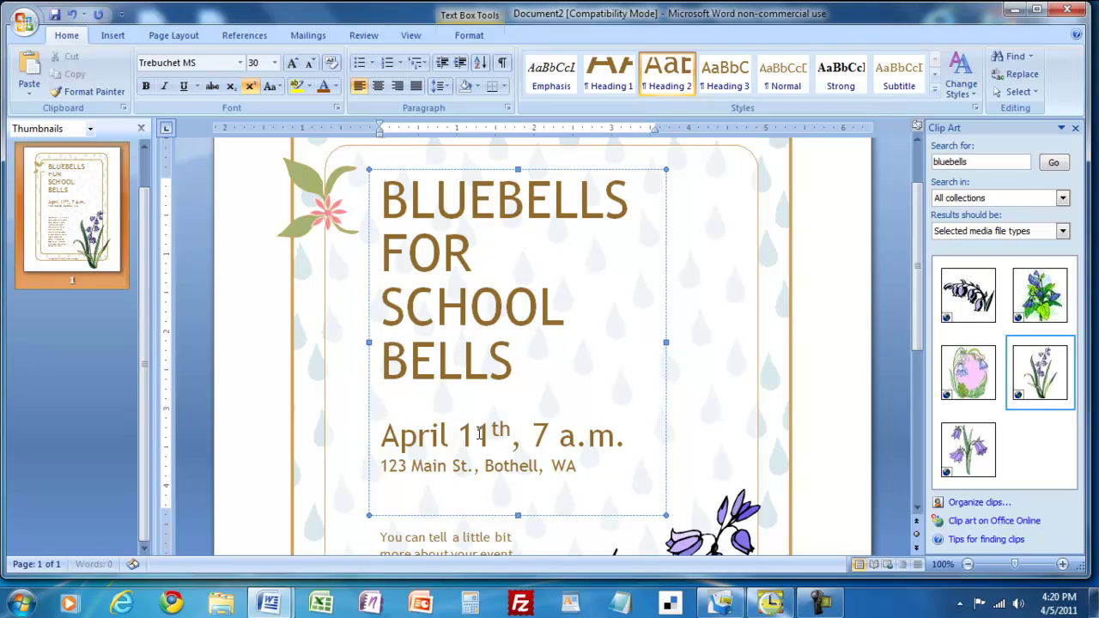
Remove ', 7 a.m.' from the date line and select the address line.
key(Down)
key(Up)
key(BackSpace)
key(BackSpace)
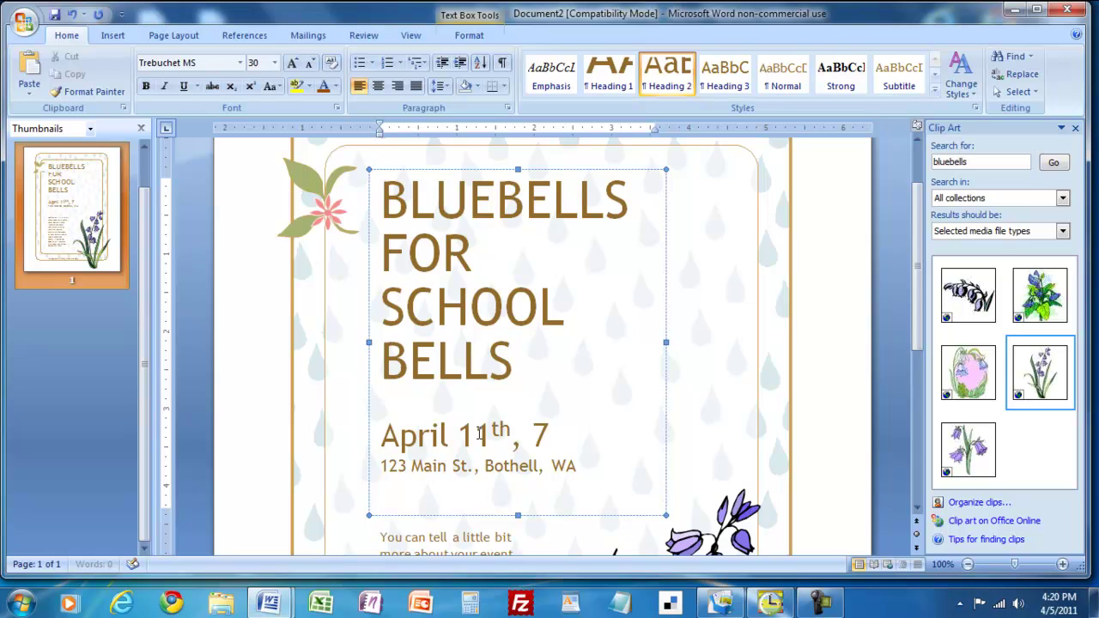
key(BackSpace)
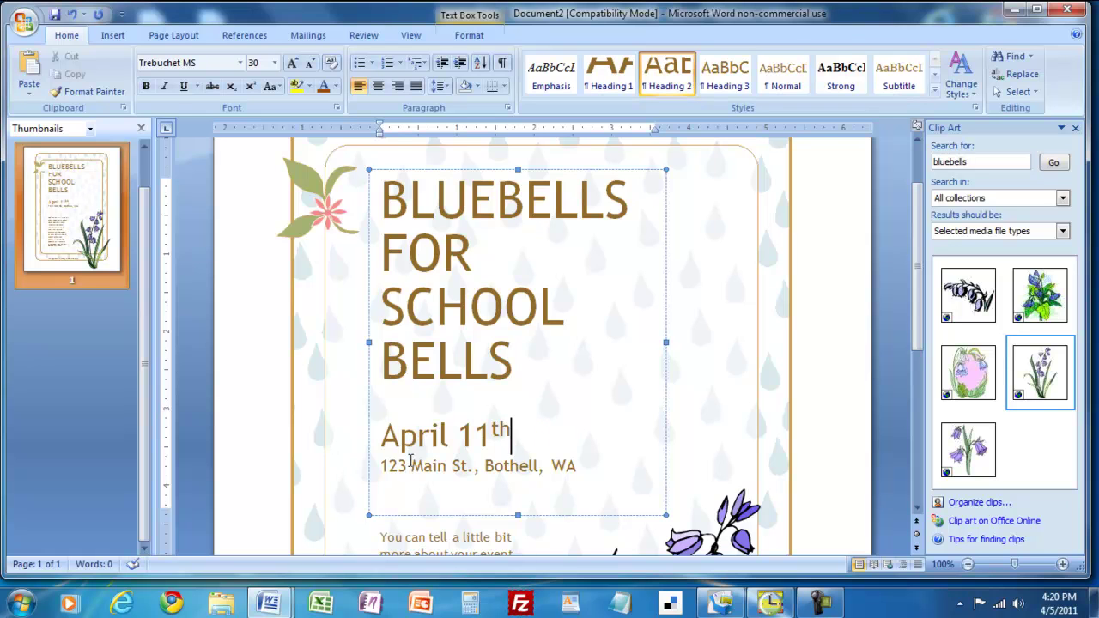
drag(386, 464, 593, 487)
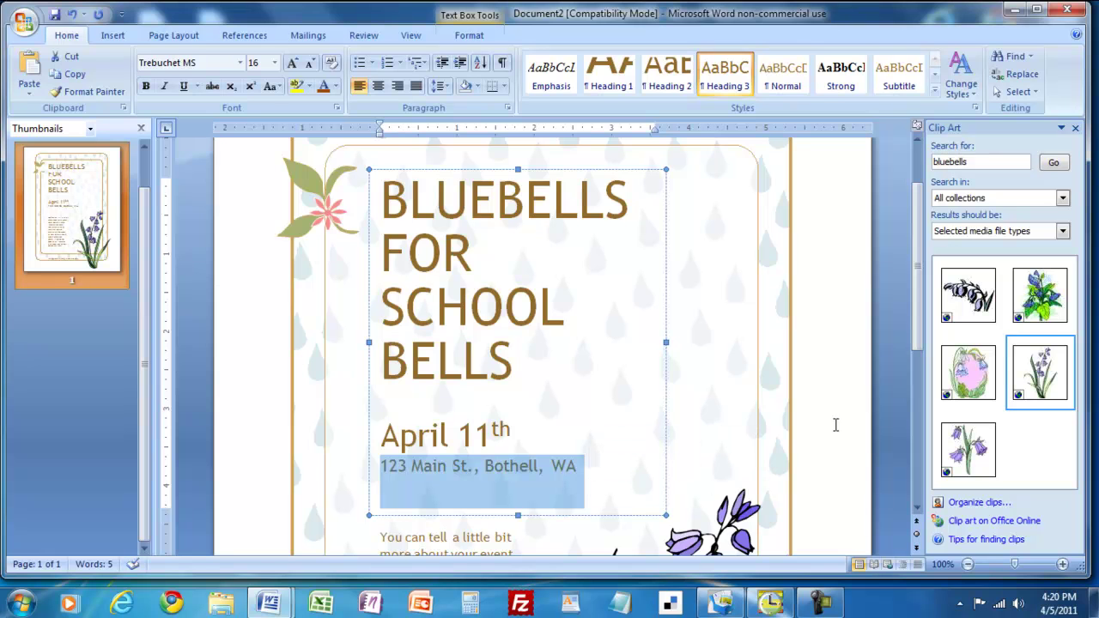
scroll(905, 324, down, 5)
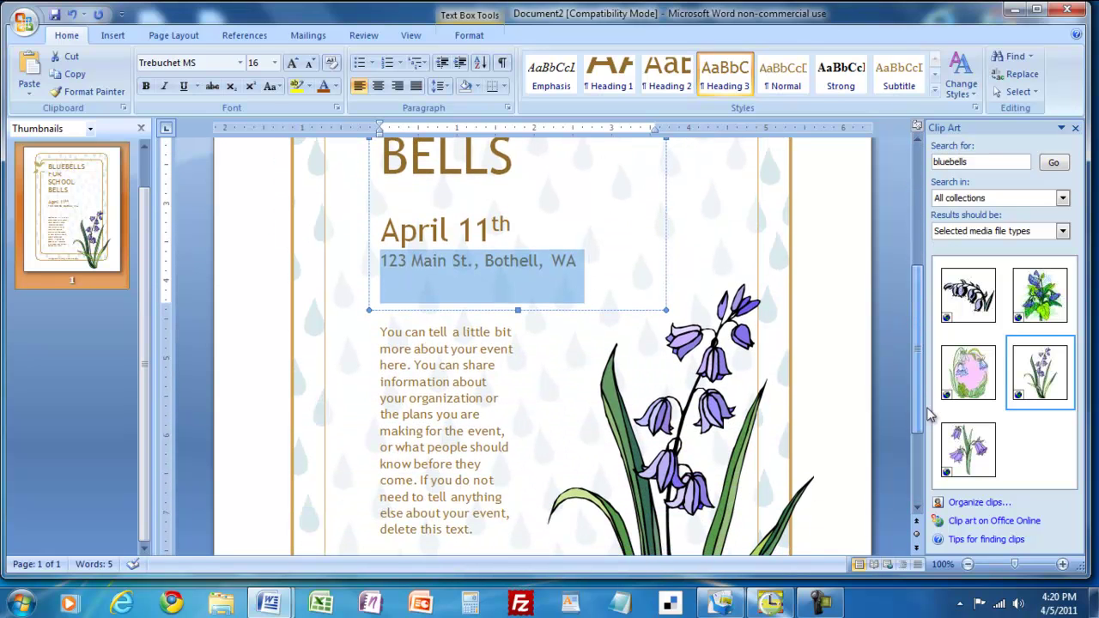
click(386, 335)
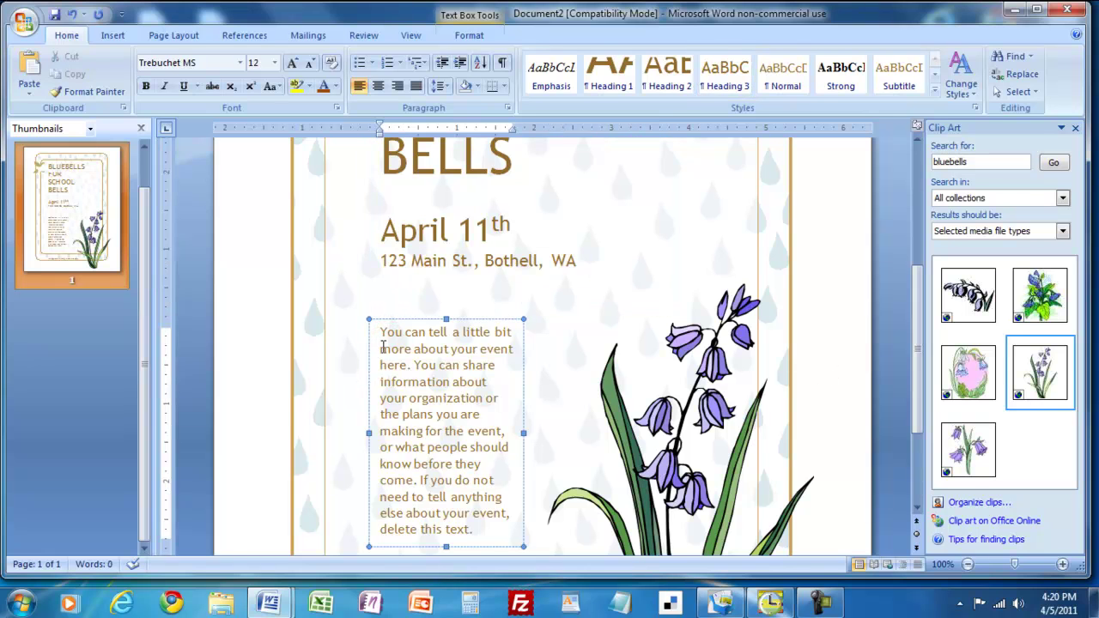
drag(383, 336, 488, 500)
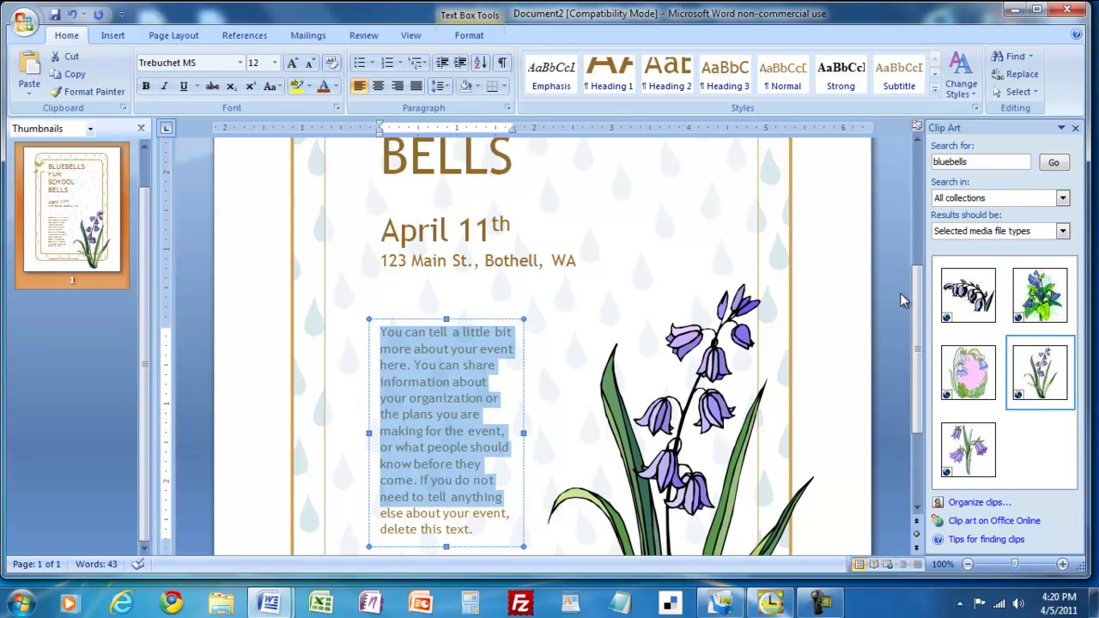
drag(915, 311, 914, 228)
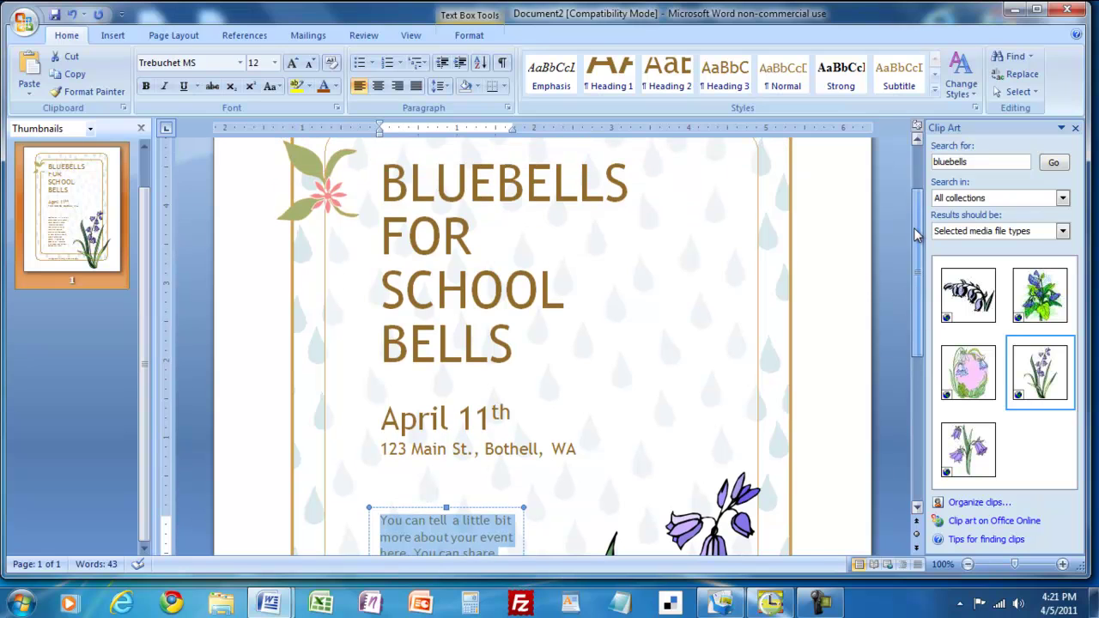
drag(392, 196, 569, 339)
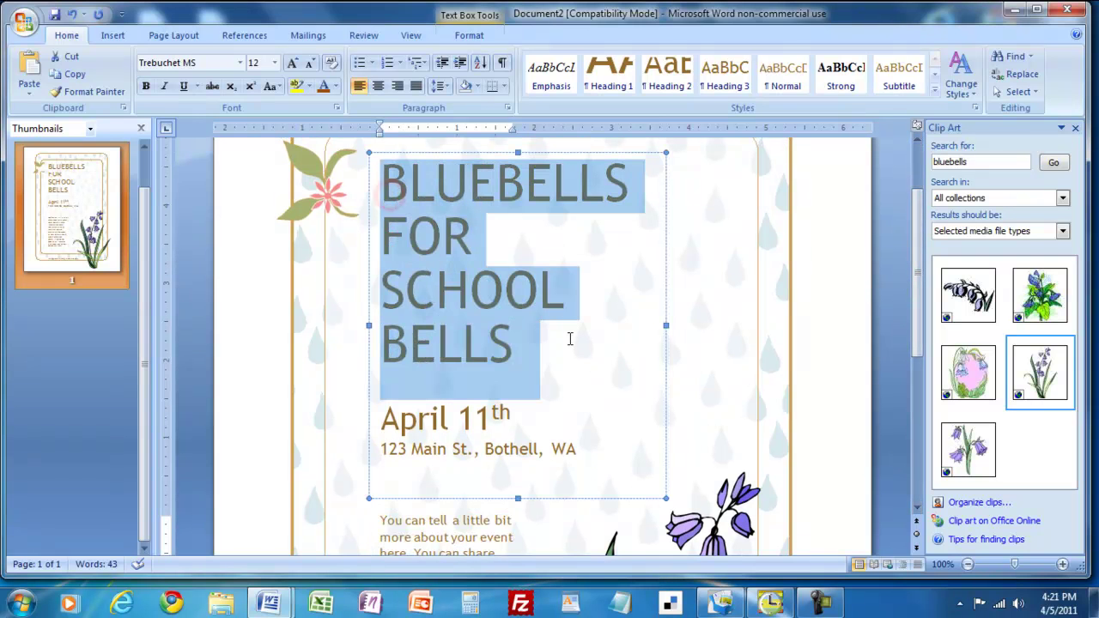
Apply dark blue font color to the 'BLUEBELLS FOR SCHOOL BELLS' title, then deselect it.
click(337, 86)
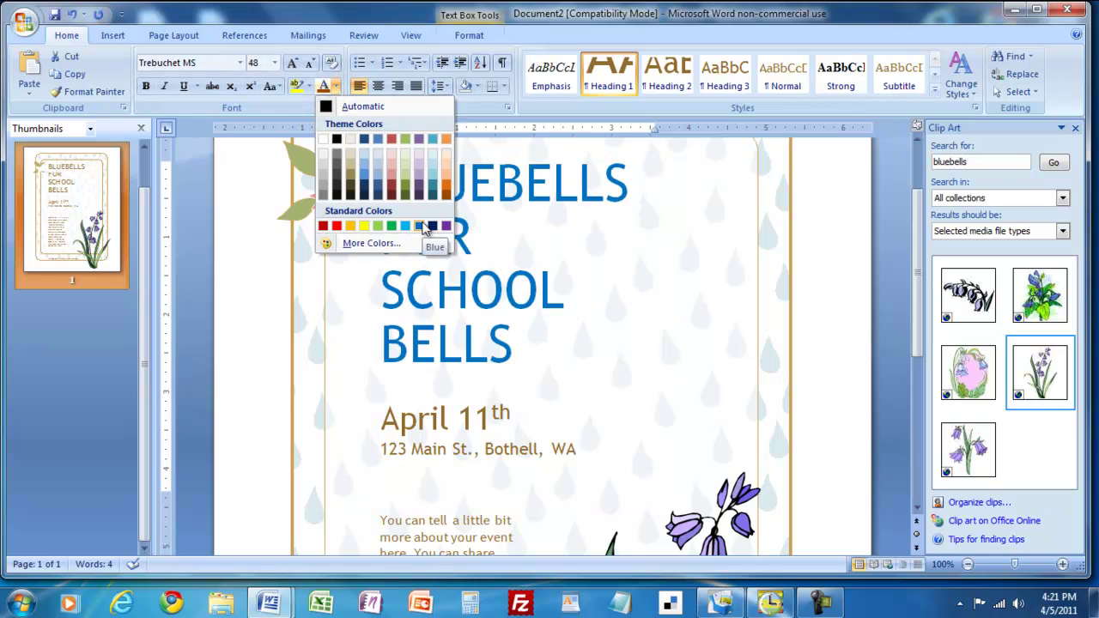
click(364, 188)
click(629, 342)
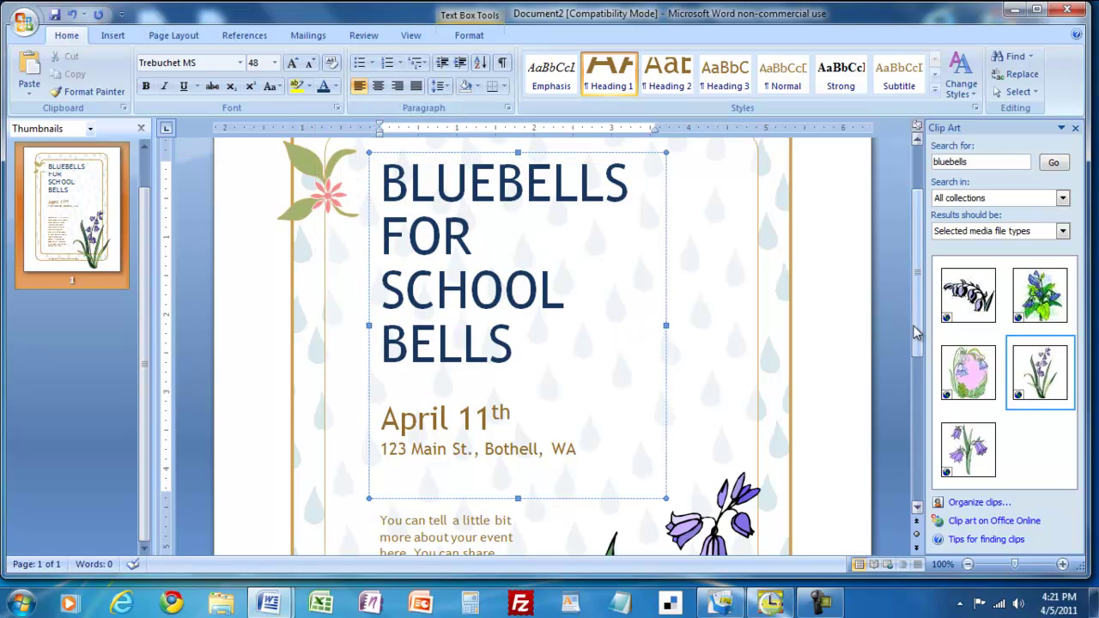
drag(916, 331, 917, 301)
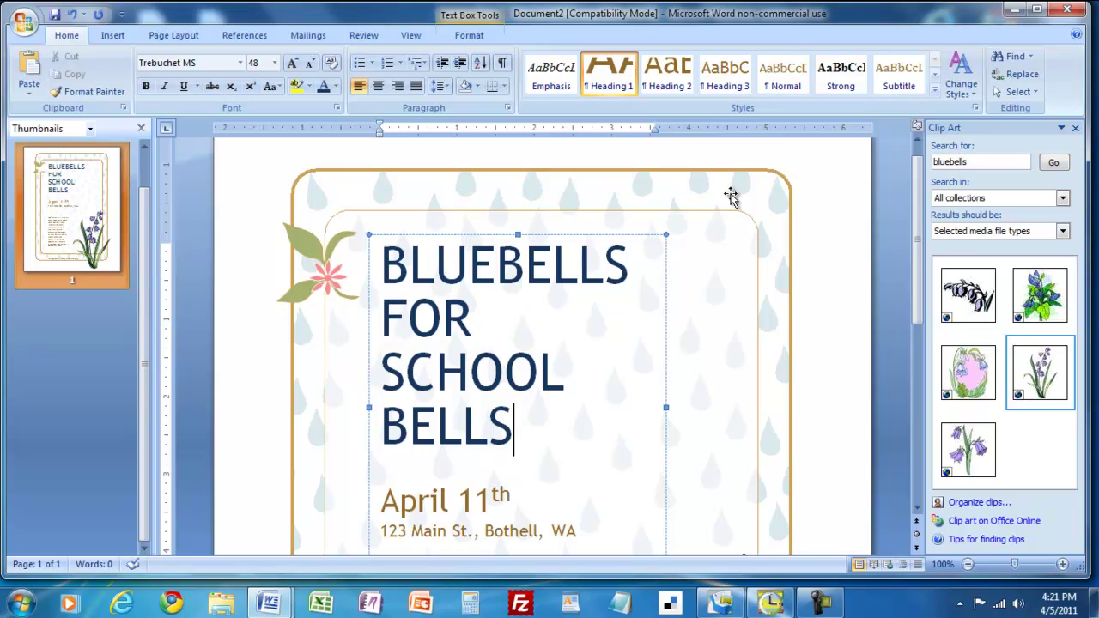
mouse_move(918, 255)
mouse_down()
mouse_move(917, 404)
mouse_move(937, 371)
mouse_move(925, 292)
mouse_up()
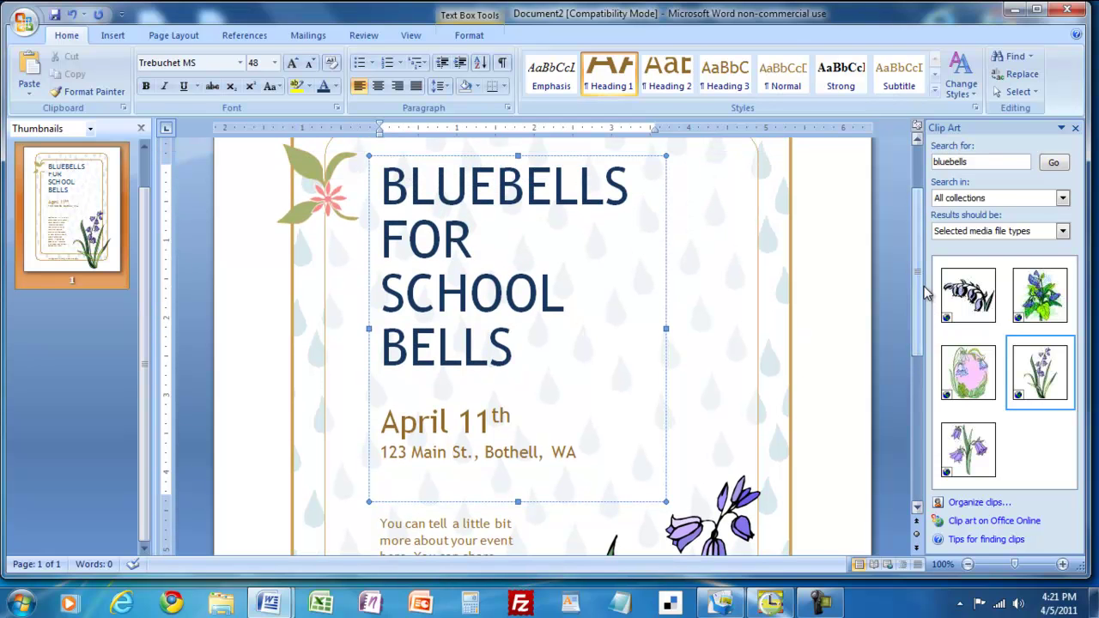